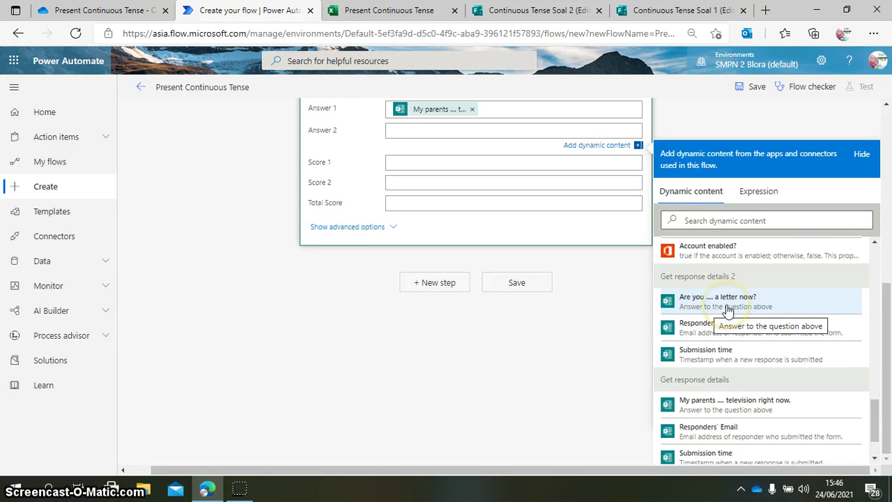
Fill the Answer 2 column with the "Are you .... a letter now?" response from Get response details 2.
left_click(727, 309)
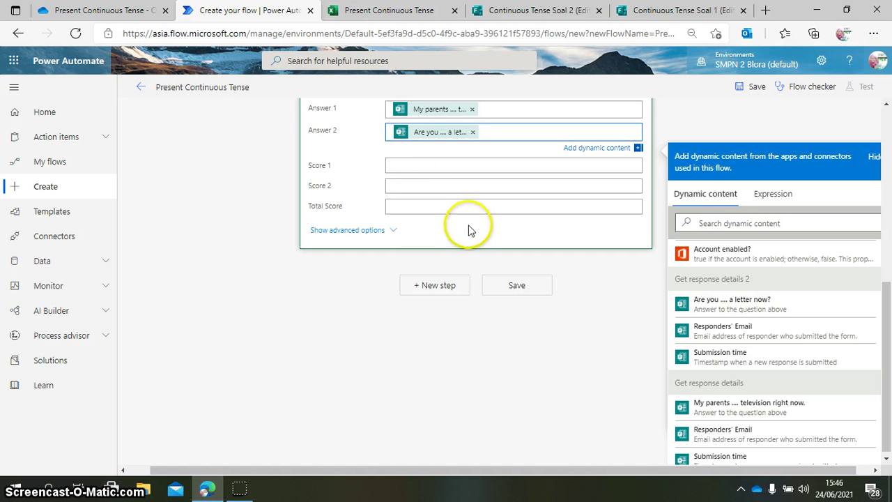
Add an Excel Online (Business) Get a row action after the Add a row into a table action.
left_click(439, 286)
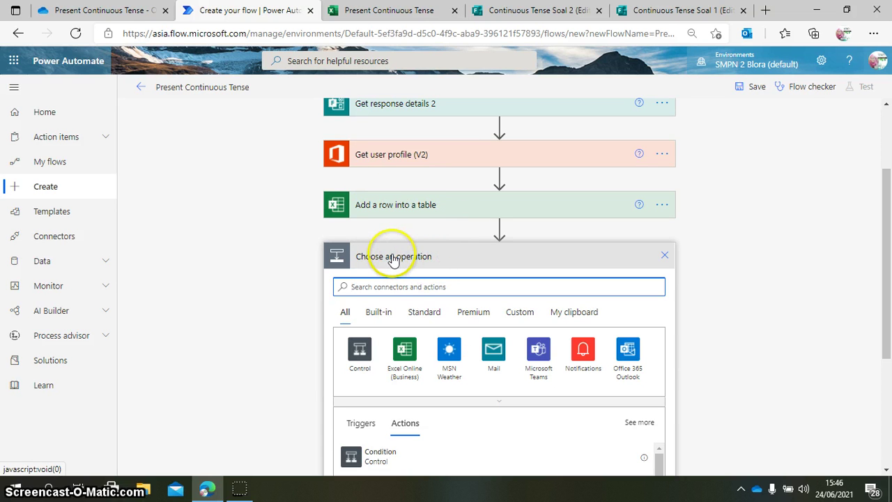
type("get a row")
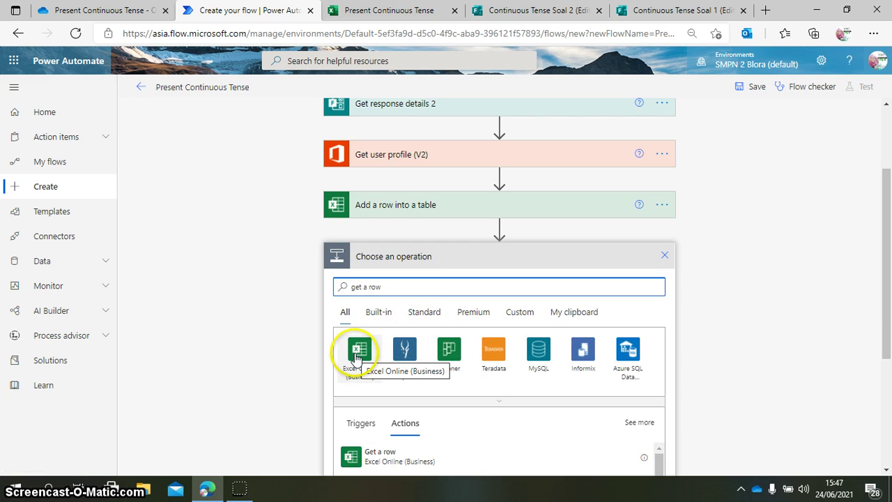
scroll(370, 370, "down", 2)
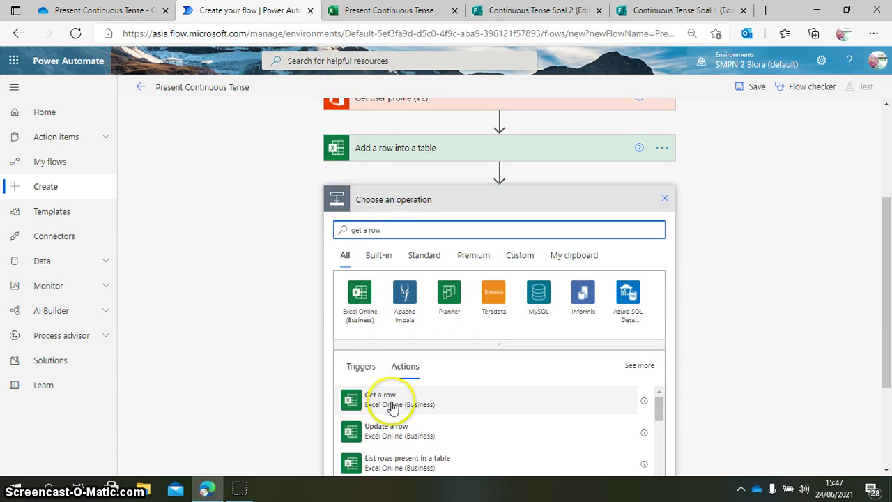
left_click(451, 399)
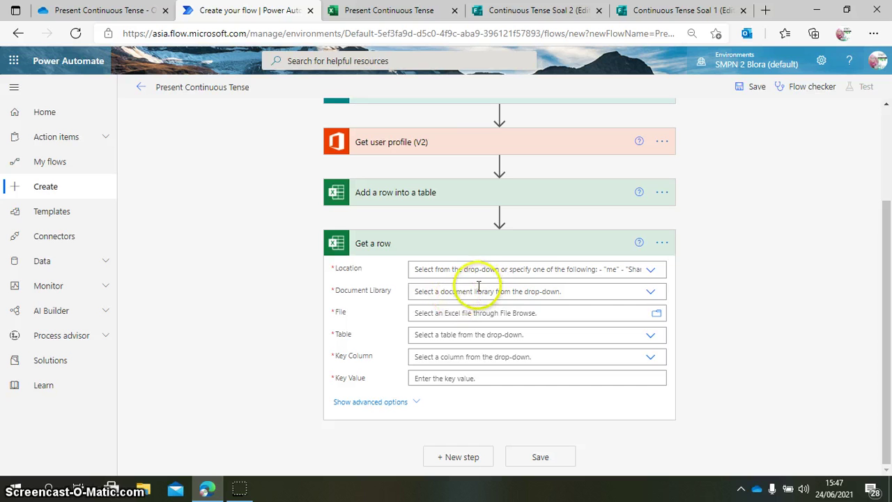
Set the Get a row action's location to OneDrive for Business and its document library to OneDrive.
left_click(650, 270)
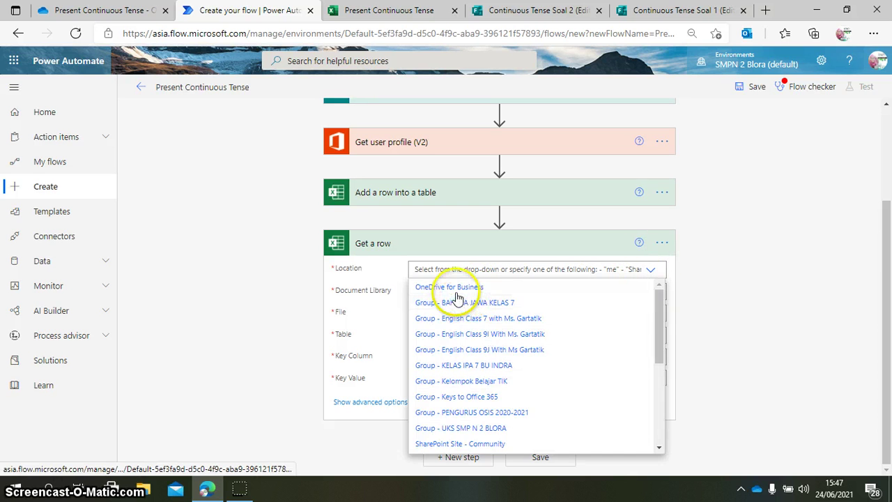
left_click(457, 287)
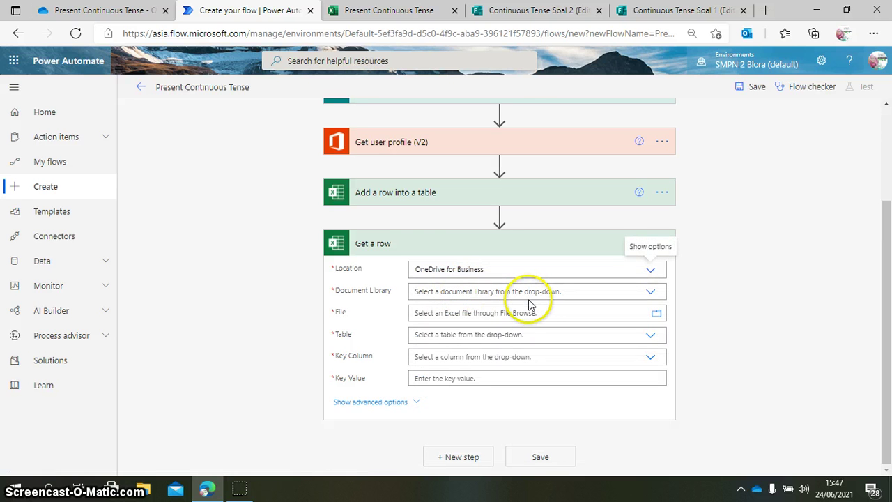
left_click(531, 292)
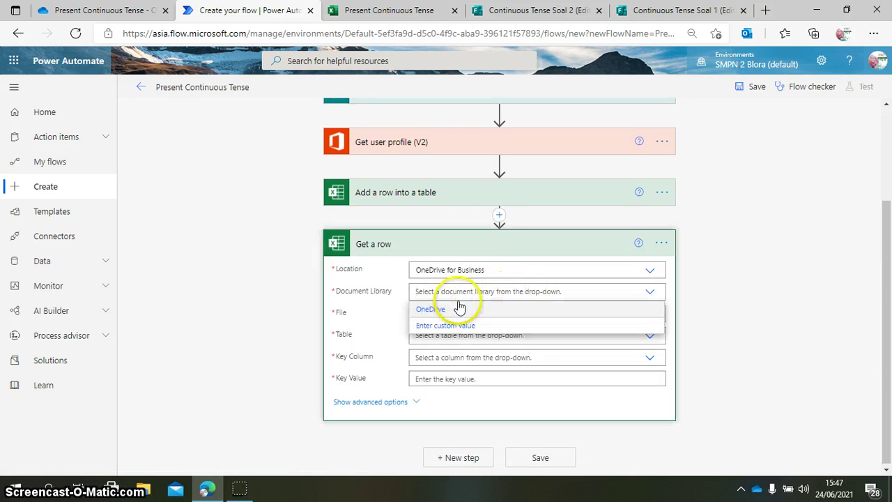
left_click(444, 310)
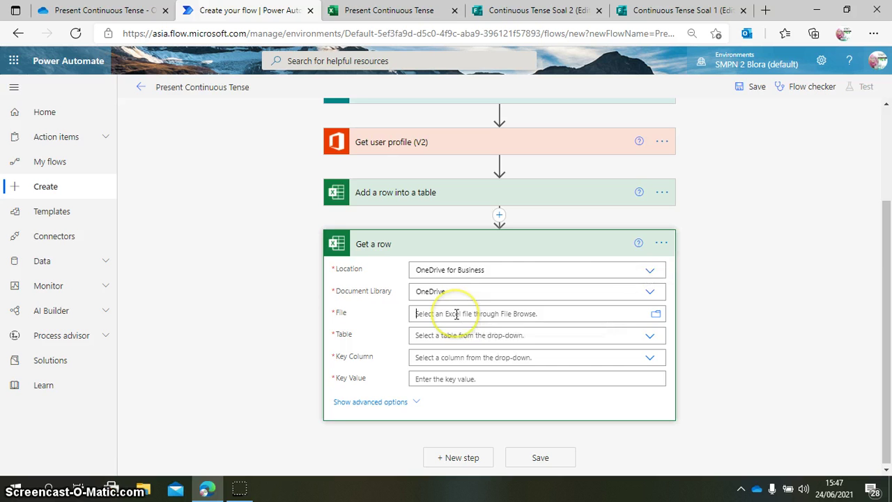
Choose Present Continuous Tense.xlsx from the Present Continuous Tense folder as the file for Get a row.
left_click(456, 315)
scroll(797, 319, "down", 5)
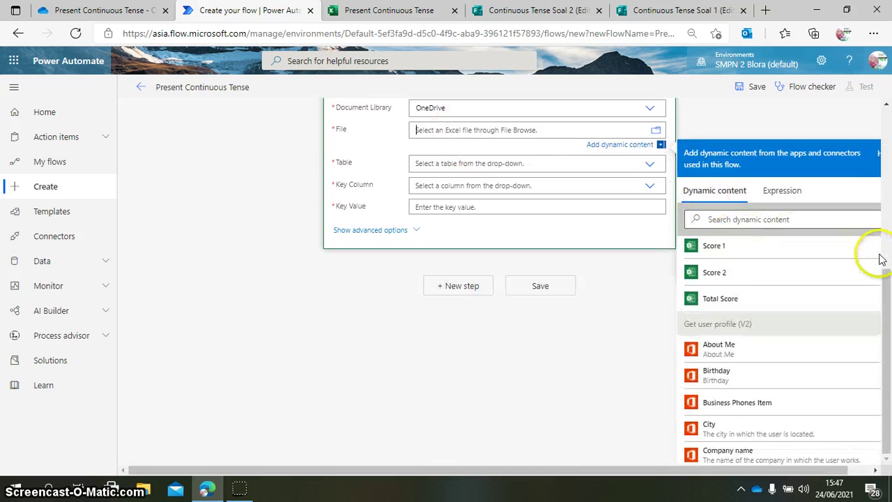
left_click(656, 132)
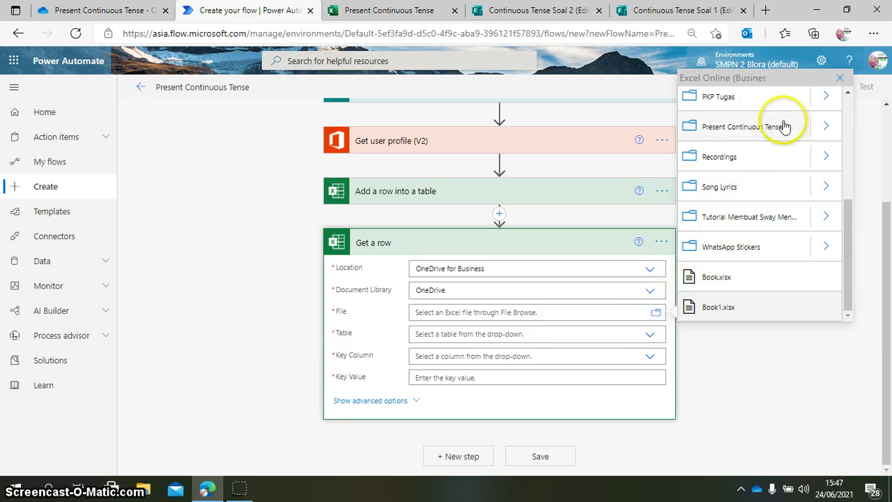
left_click(826, 133)
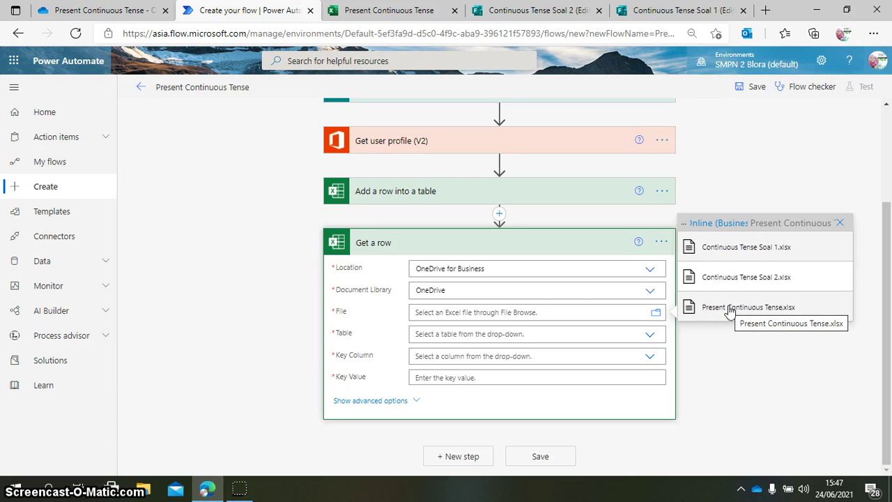
left_click(732, 308)
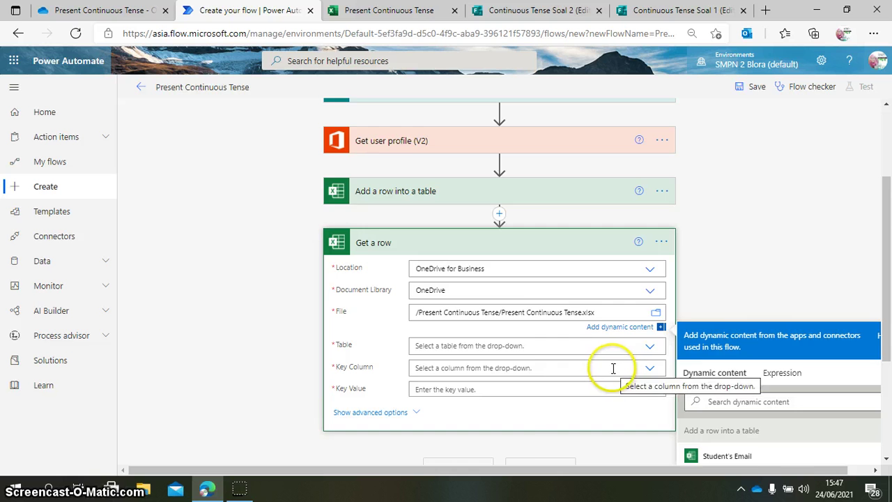
Set the Get a row table to Table1 and its key column to Student's Email.
scroll(614, 364, "down", 2)
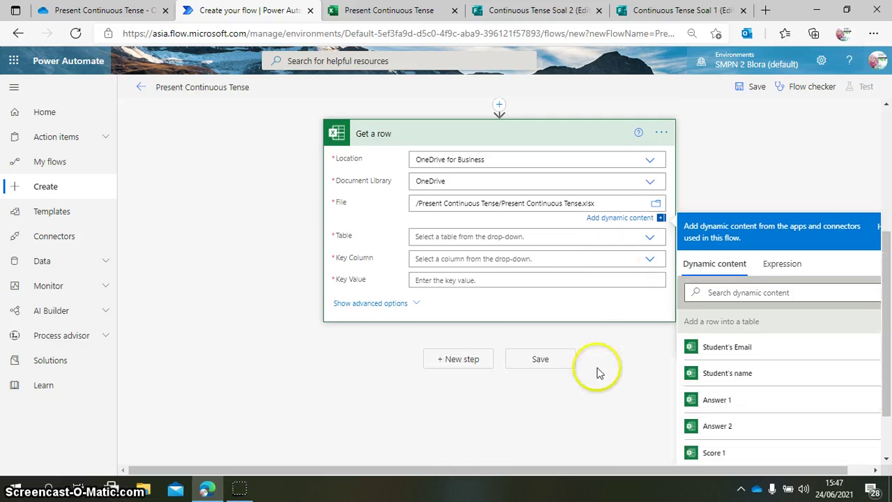
left_click(468, 237)
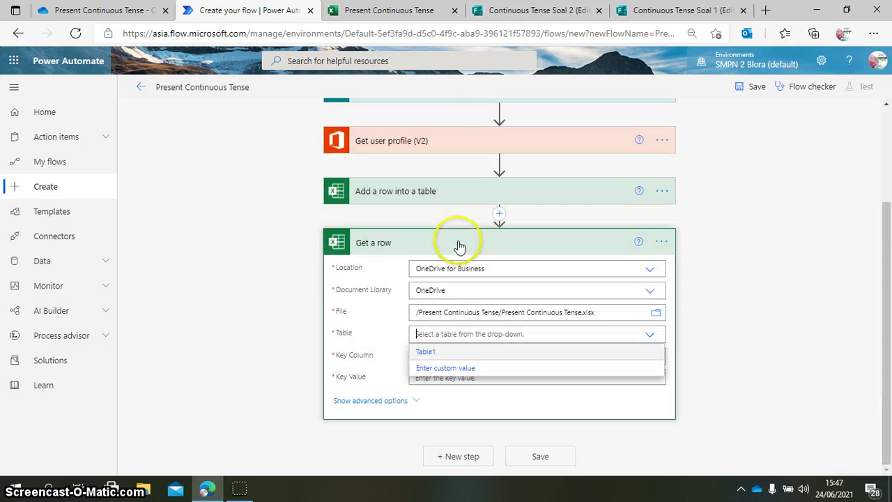
left_click(454, 353)
left_click(629, 358)
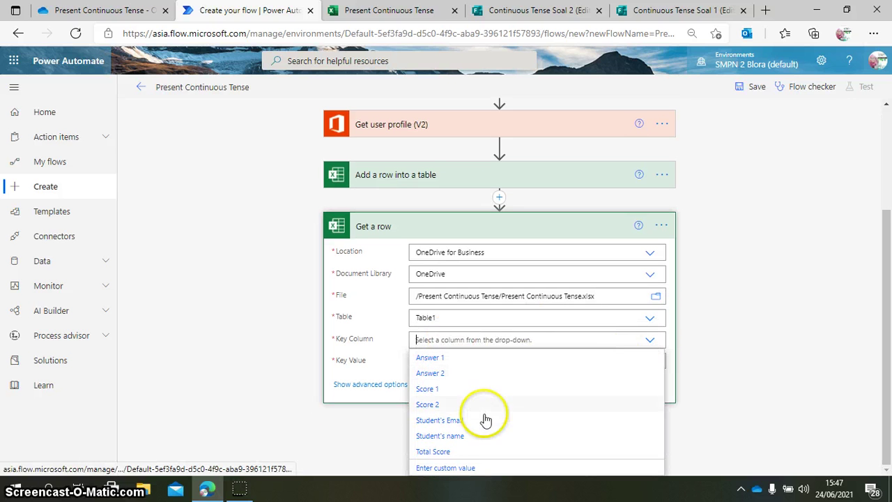
left_click(472, 422)
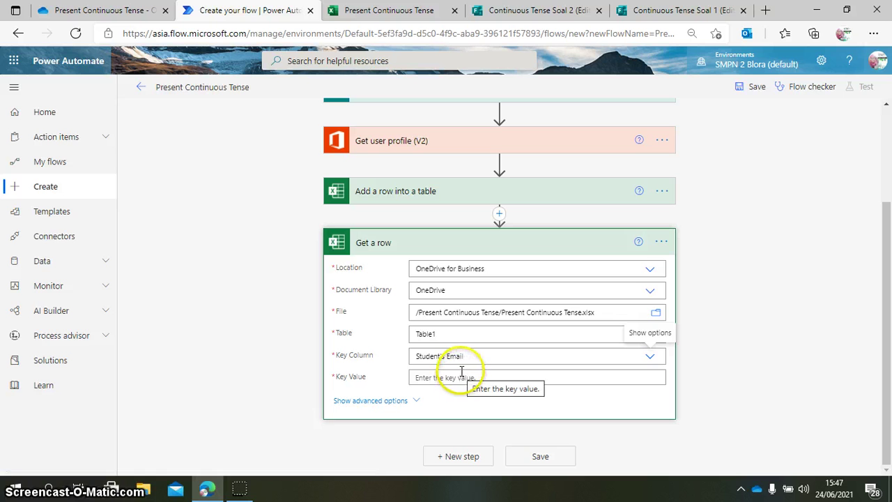
Set the Get a row key value to the Responders' Email from Get response details 2.
left_click(453, 381)
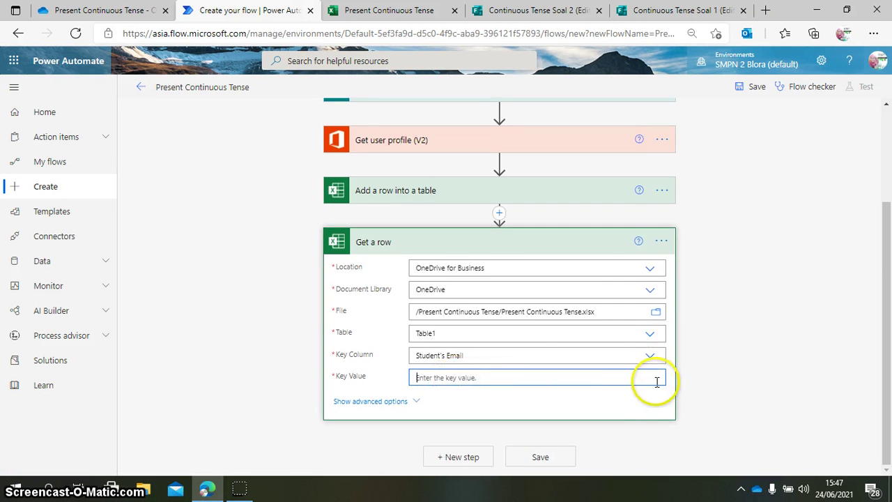
scroll(766, 359, "down", 2)
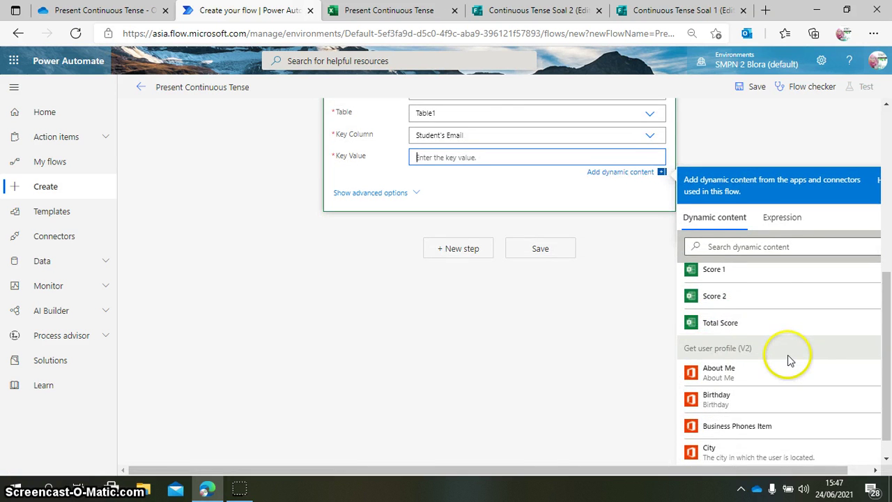
scroll(789, 358, "down", 10)
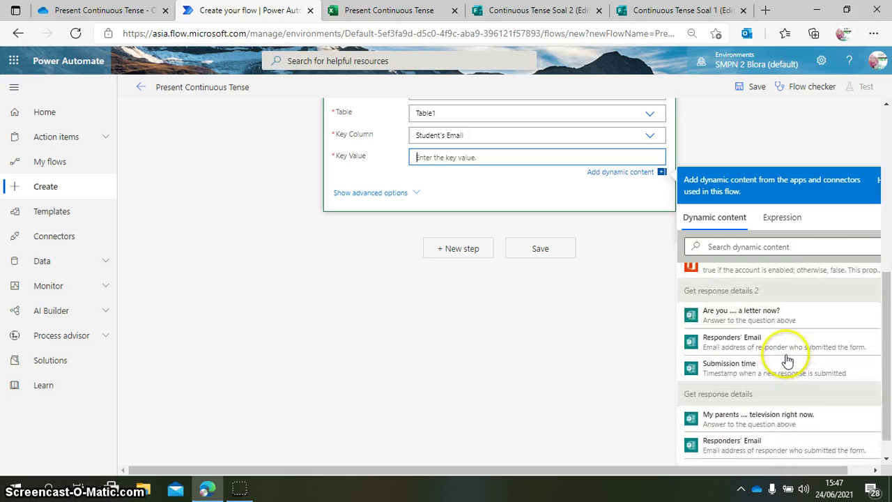
scroll(788, 359, "down", 1)
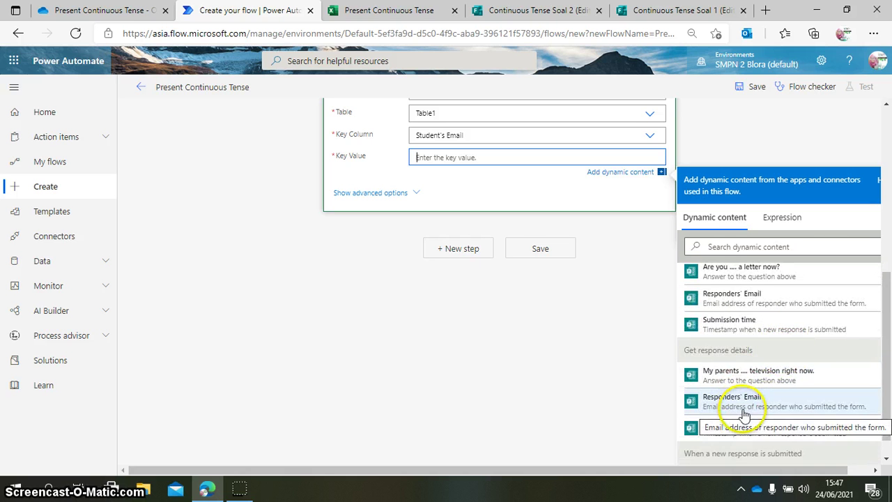
scroll(740, 369, "up", 1)
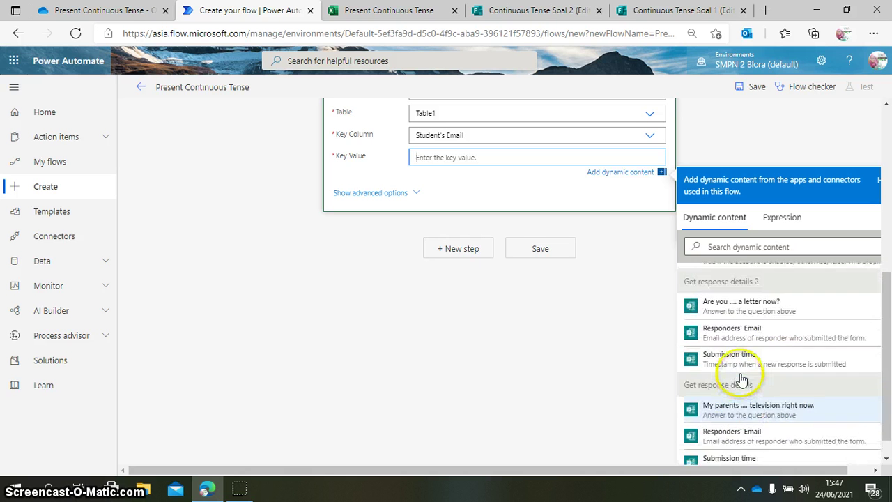
left_click(737, 337)
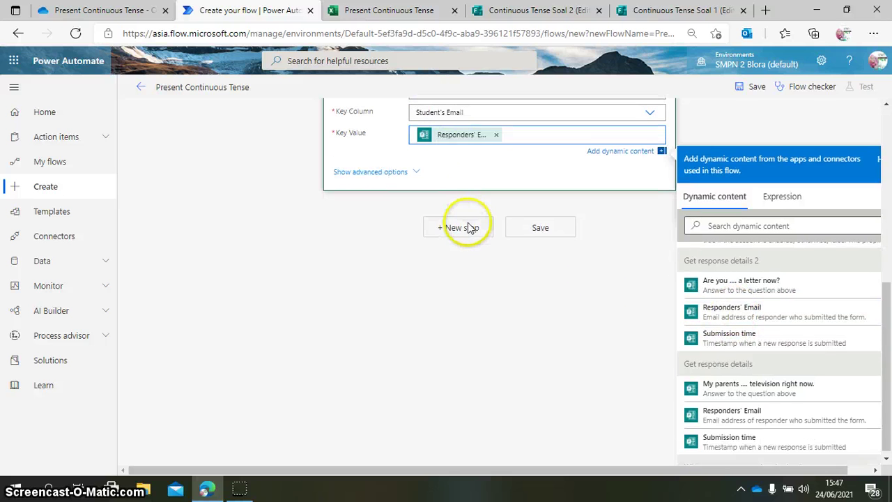
scroll(458, 223, "up", 2)
scroll(472, 256, "down", 2)
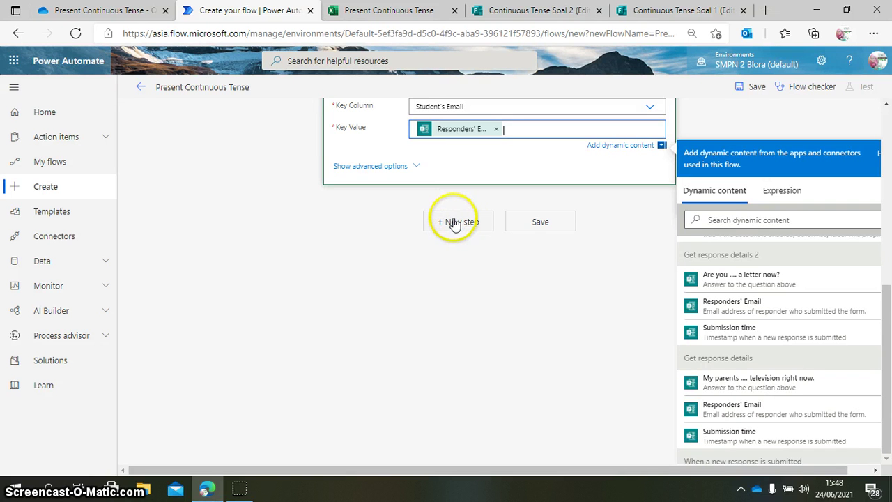
Add a Condition control after the Get a row action.
left_click(454, 223)
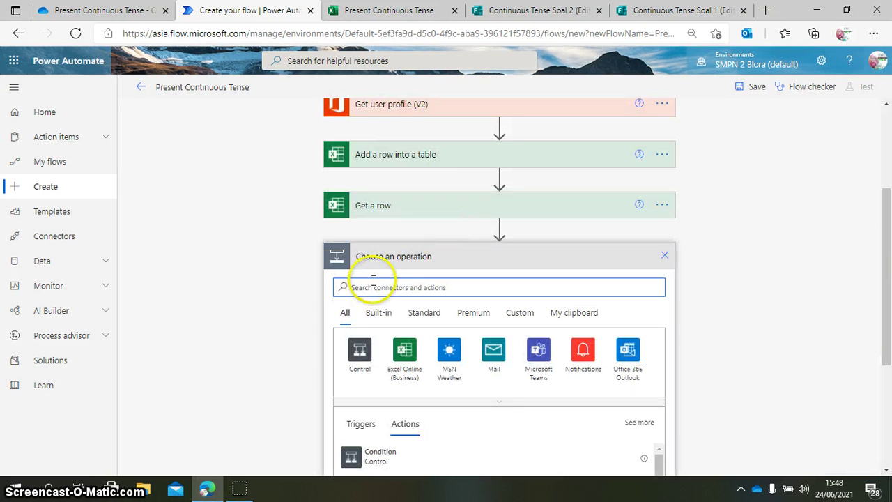
left_click(359, 351)
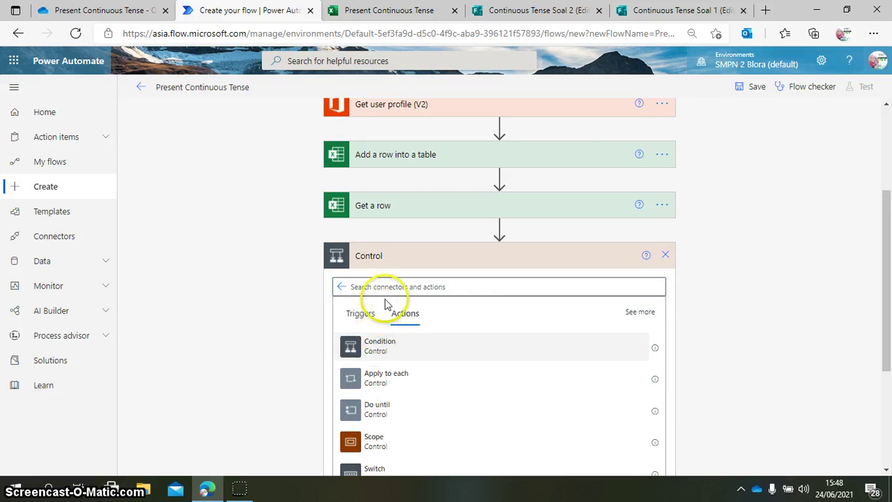
left_click(380, 345)
Define the condition as Student's Email from Get a row is equal to Responders' Email from Get response details.
left_click(391, 291)
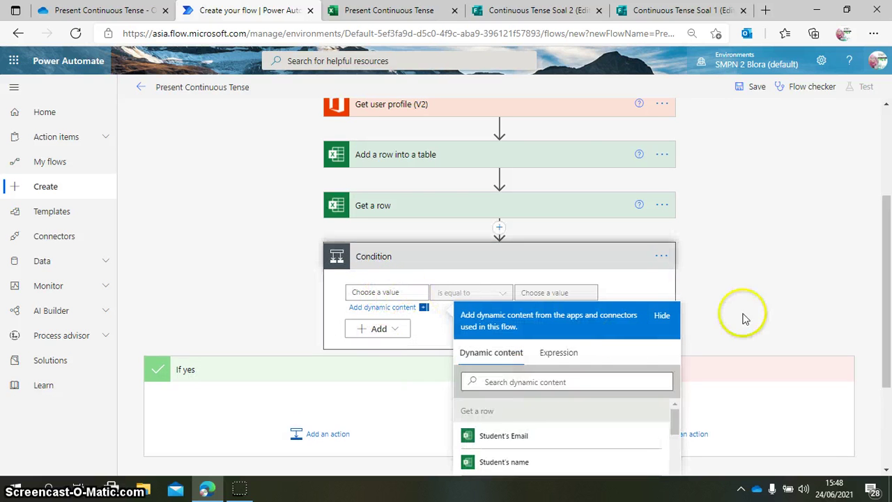
scroll(885, 262, "down", 3)
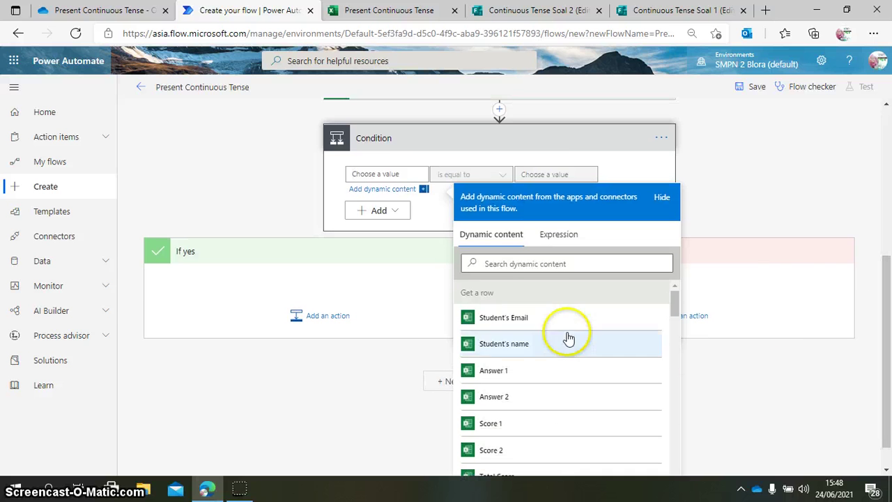
left_click(524, 315)
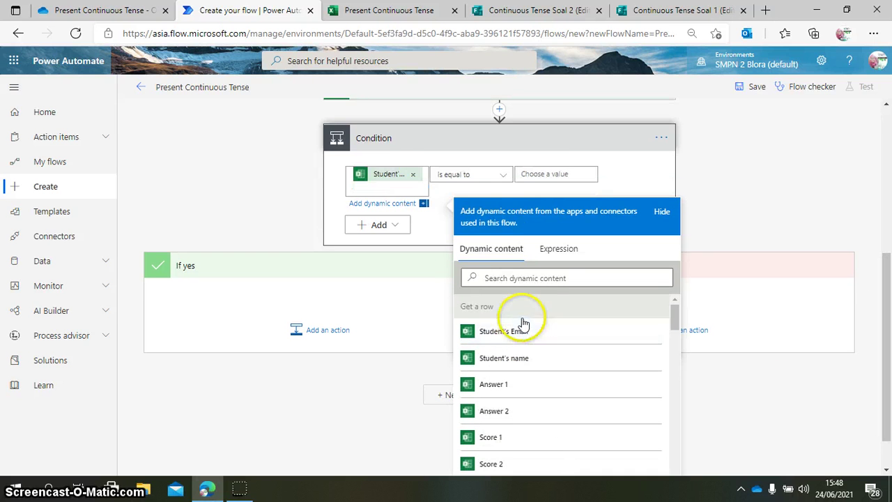
left_click(540, 173)
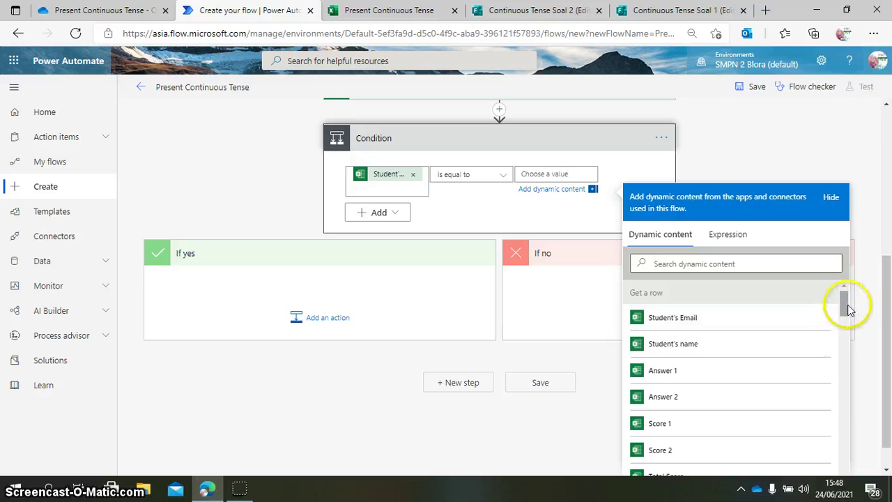
left_click_drag(844, 301, 849, 485)
left_click(699, 375)
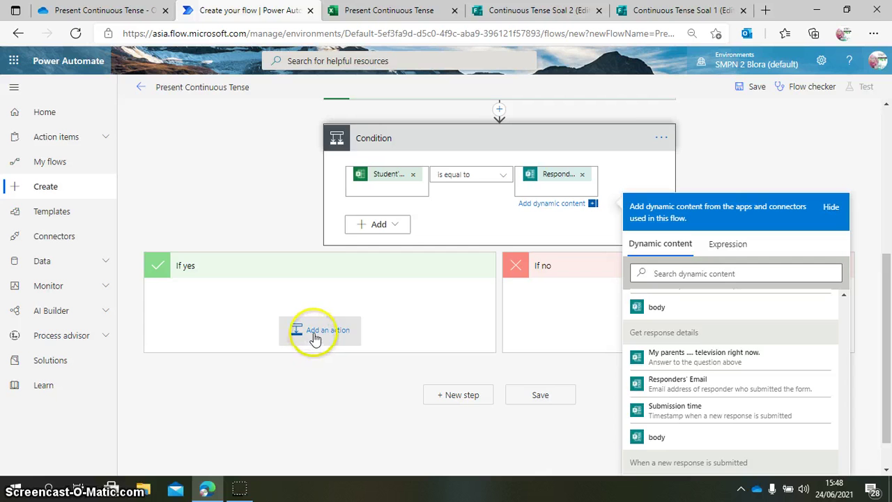
Add the Office 365 Outlook action Send an email (V2) to the condition's If yes branch.
left_click(318, 335)
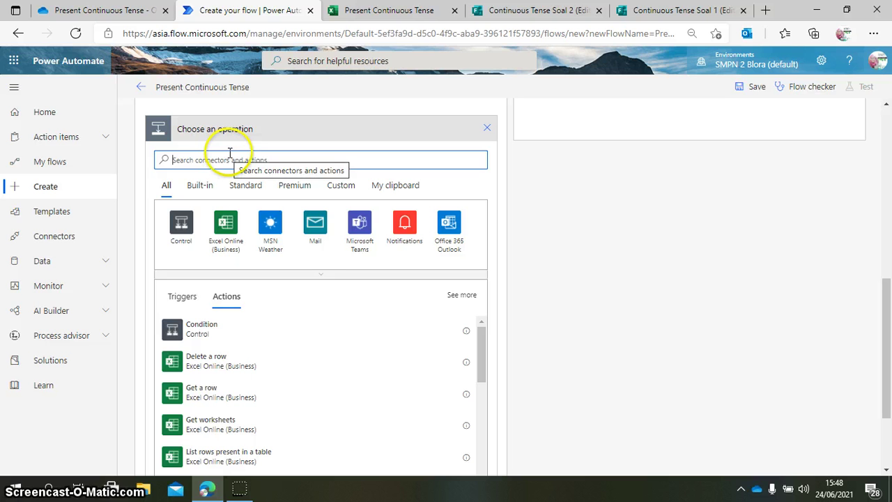
type("outl")
key("BackSpace")
key("BackSpace")
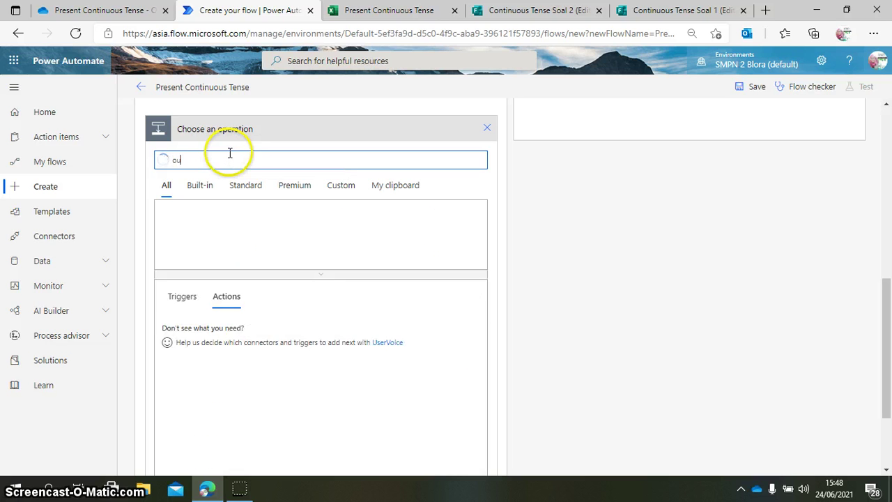
type("utlook")
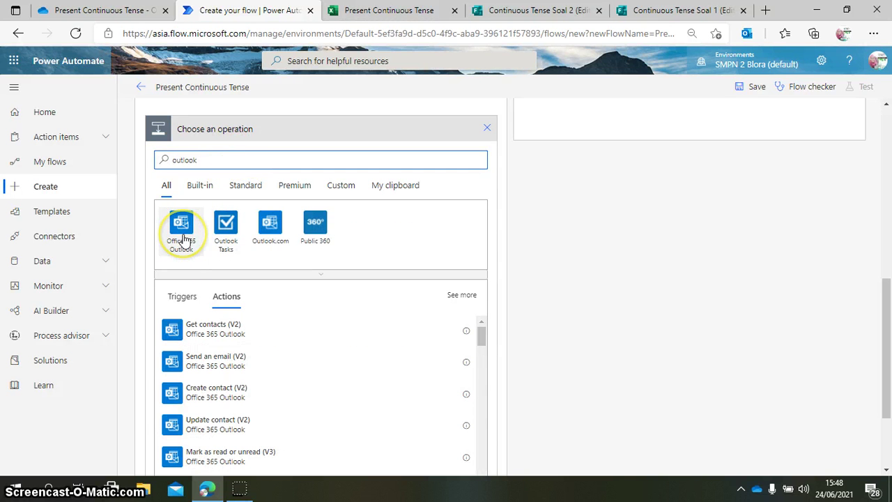
left_click(182, 230)
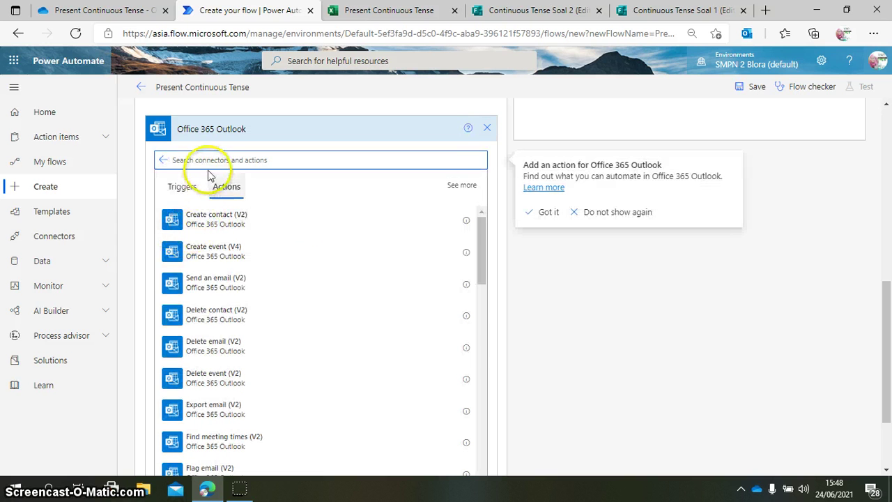
type("send")
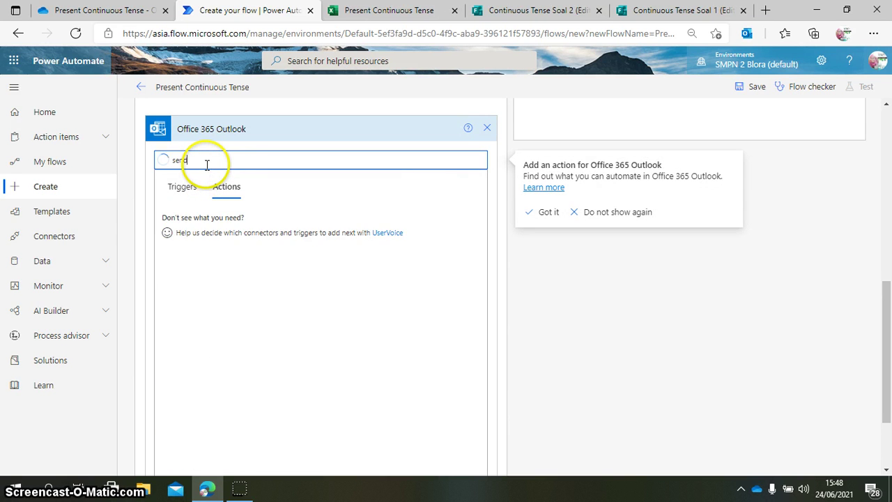
type(" an")
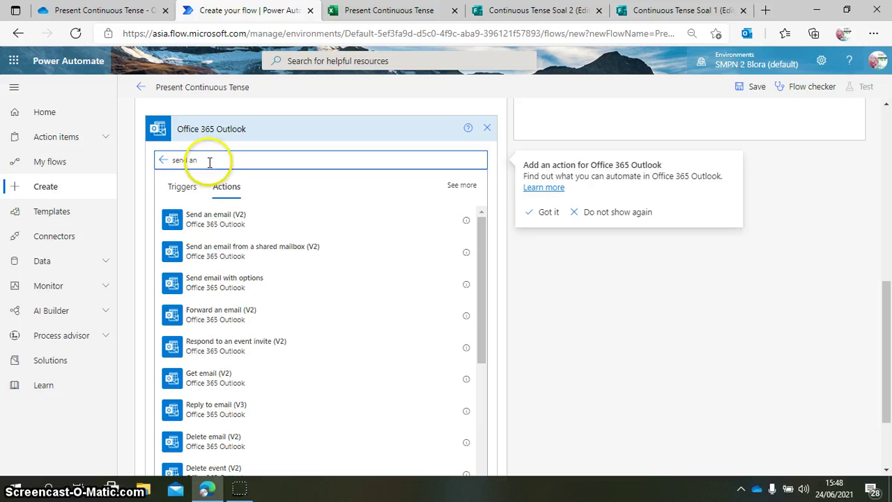
left_click(235, 222)
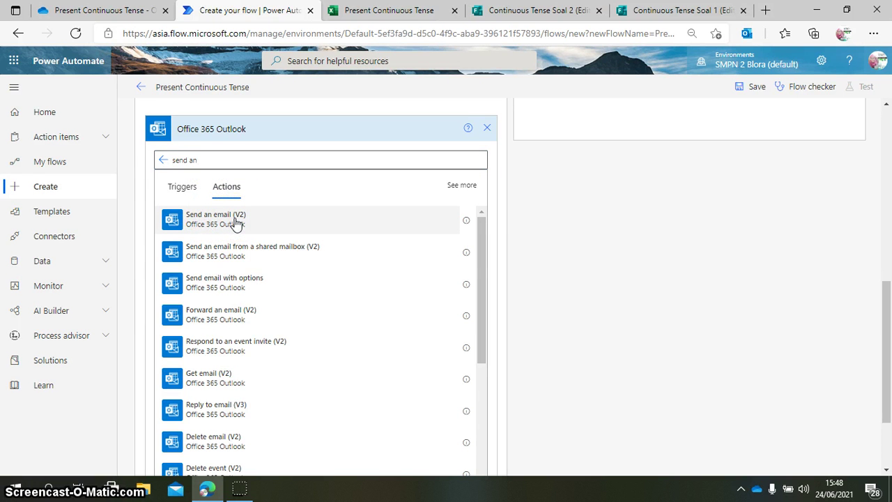
left_click(242, 221)
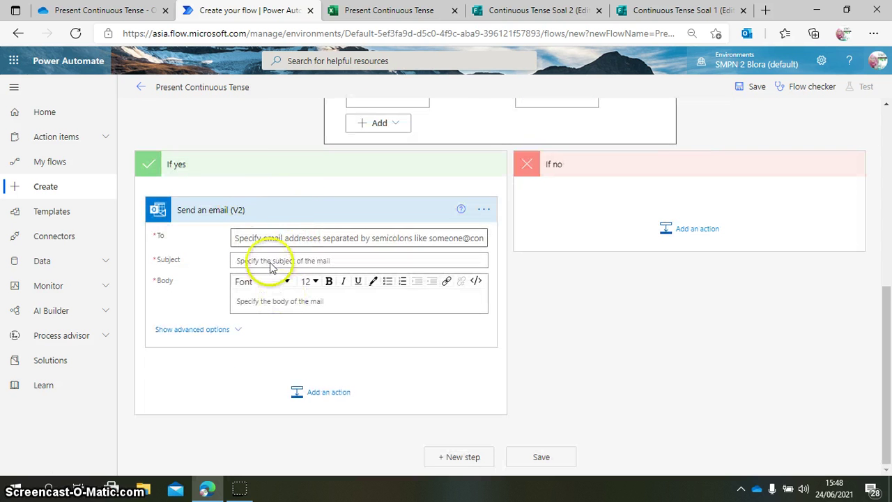
Set the email's subject to "Hasil Kuis Present Continuous Tense", leaving the recipient empty.
left_click(263, 234)
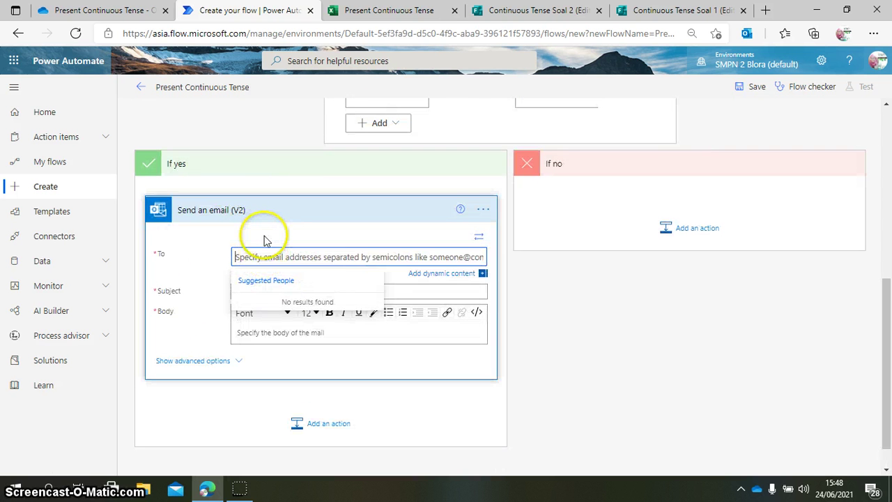
type("Hasil")
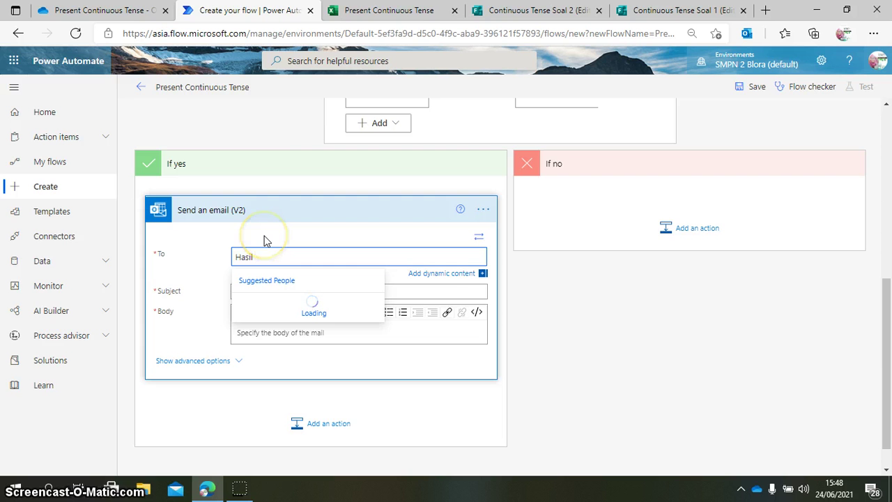
type(" Ku")
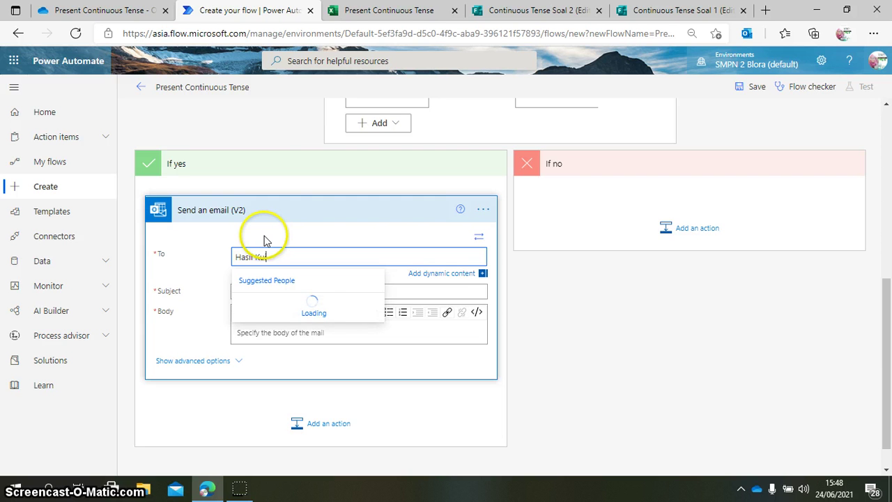
type("is")
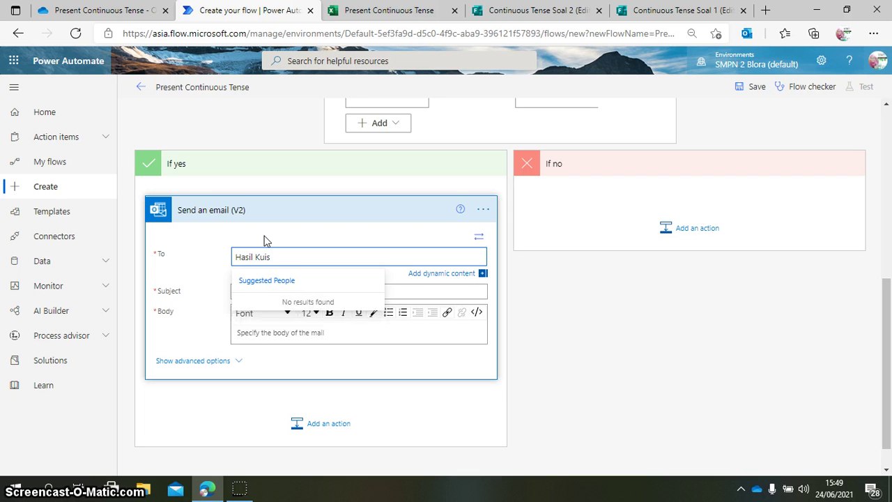
type(" Present Continuous Tense")
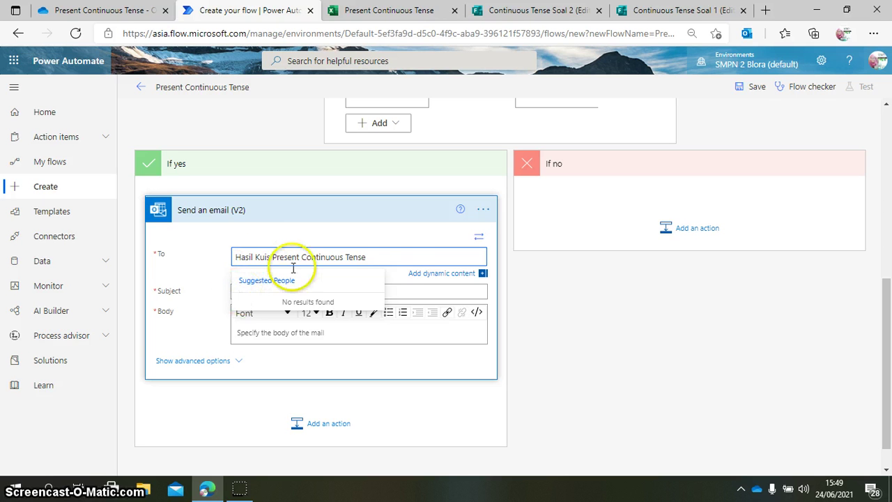
left_click_drag(388, 258, 234, 260)
key("ctrl+c")
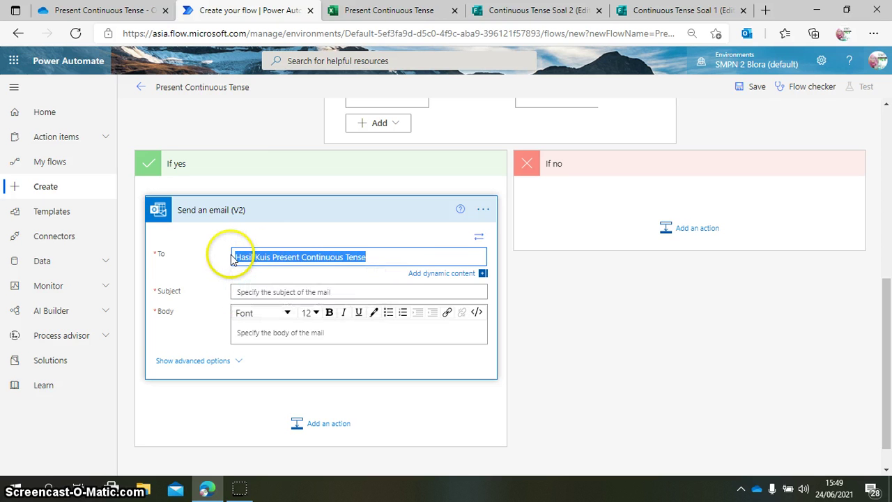
key("BackSpace")
left_click(239, 292)
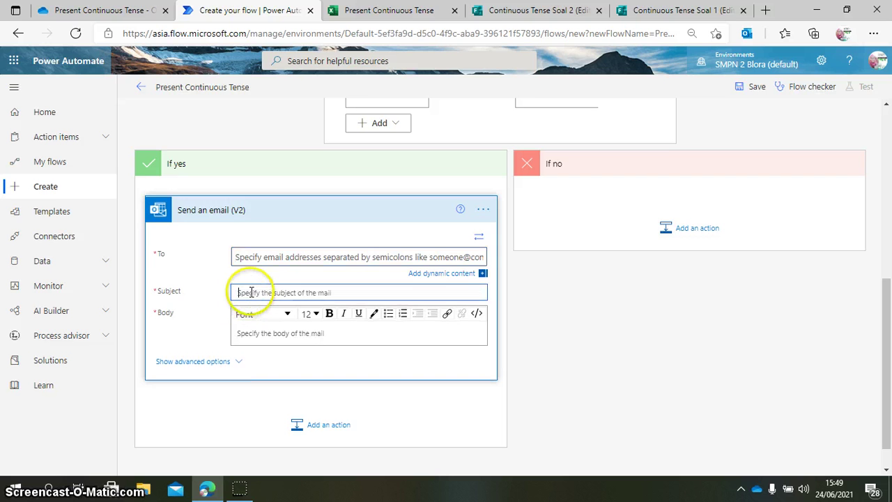
key("ctrl+v")
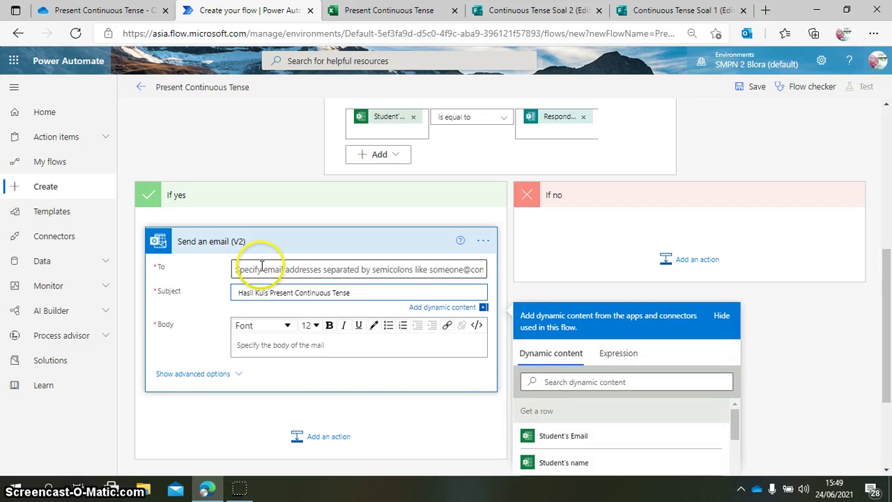
Set the email's recipient to the dynamic value Responders' Email from Get response details 2.
left_click(261, 269)
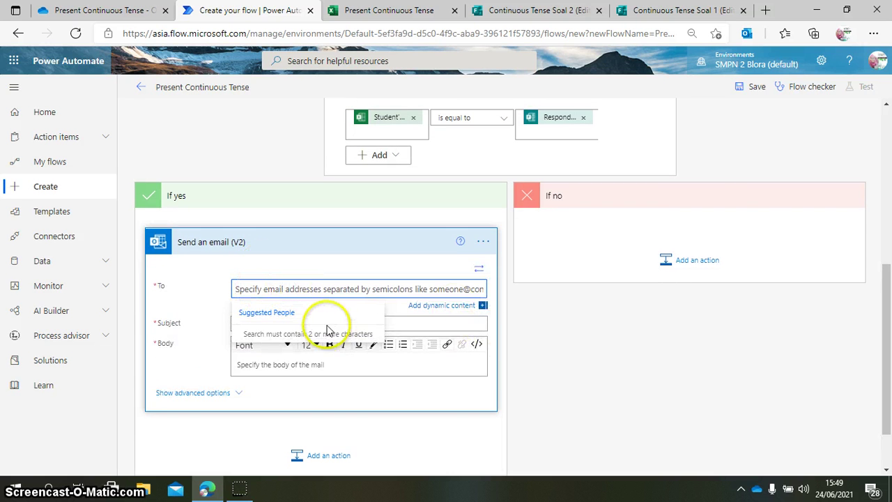
left_click(441, 307)
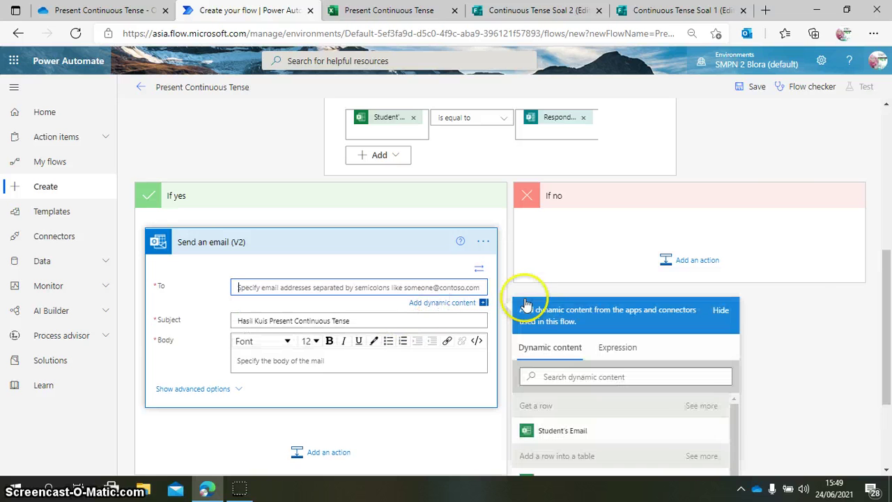
left_click_drag(886, 269, 876, 358)
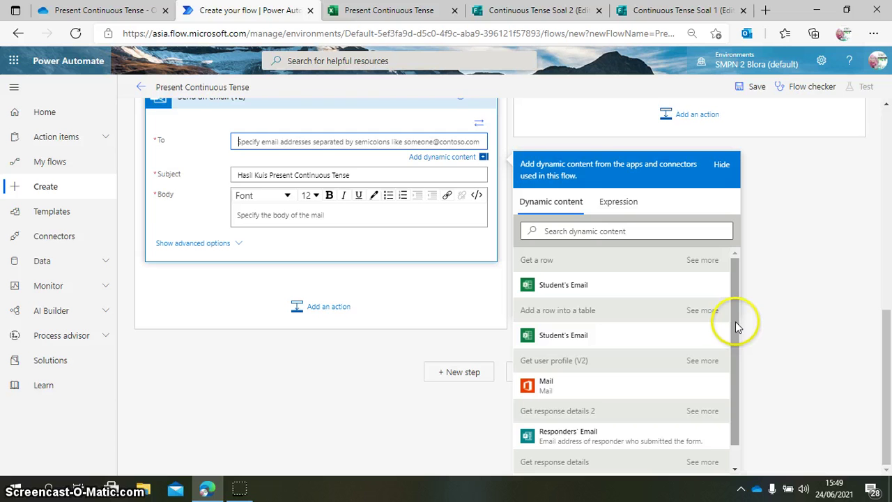
left_click_drag(735, 321, 738, 346)
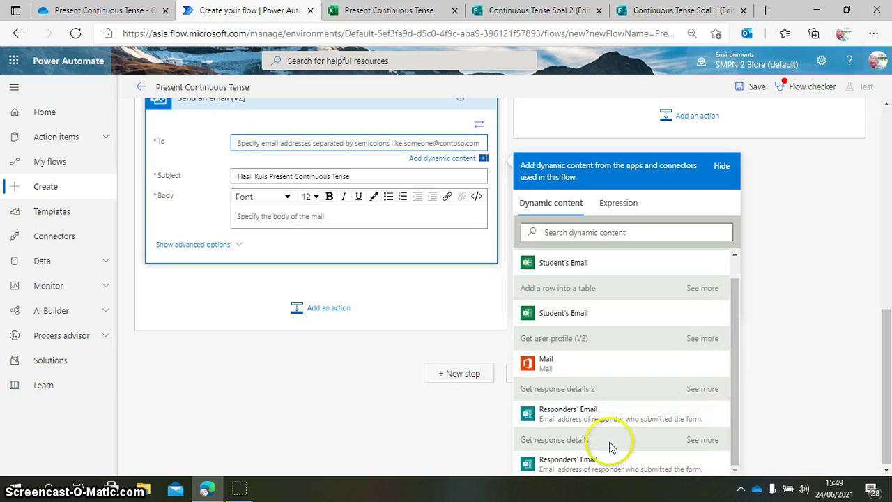
left_click(573, 421)
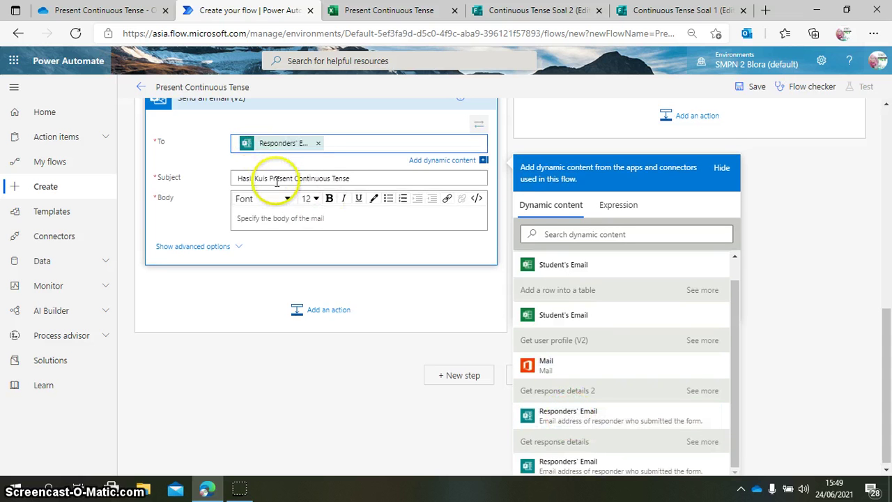
Begin the email body with "Halo" plus Student's name from Get a row, followed by the line "Berikut adalah hasil kuis kamu.".
left_click(251, 218)
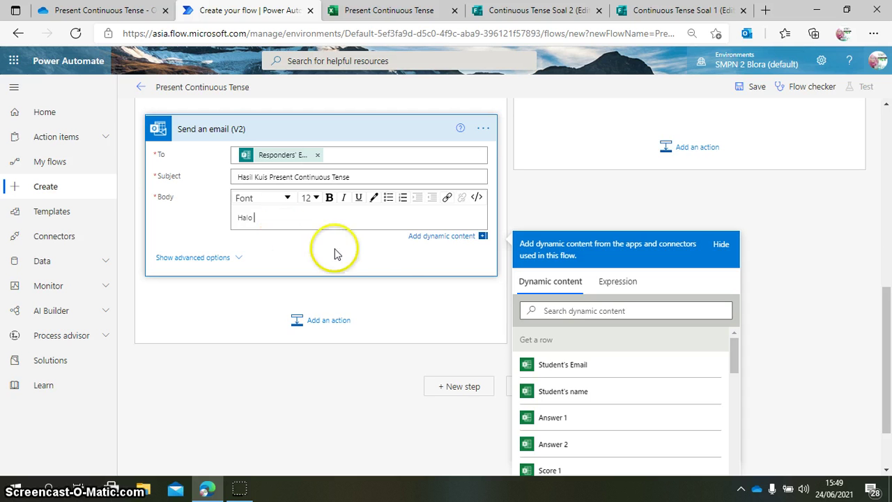
left_click(562, 392)
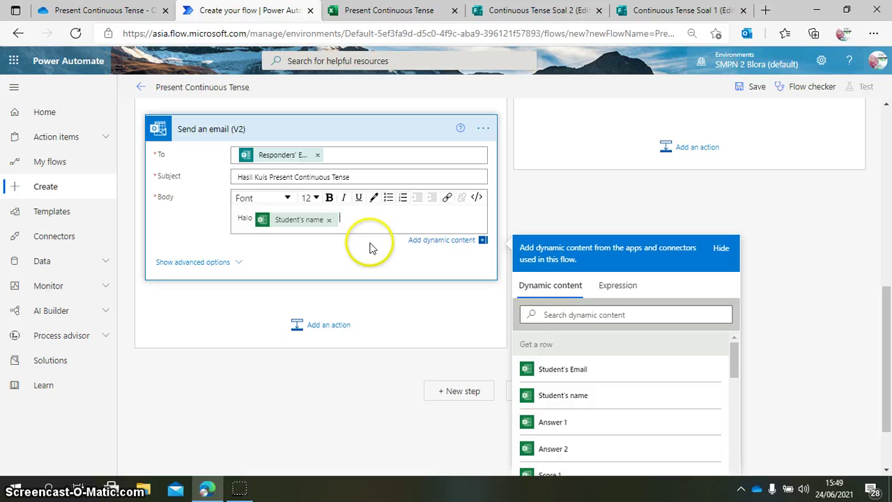
key("Return")
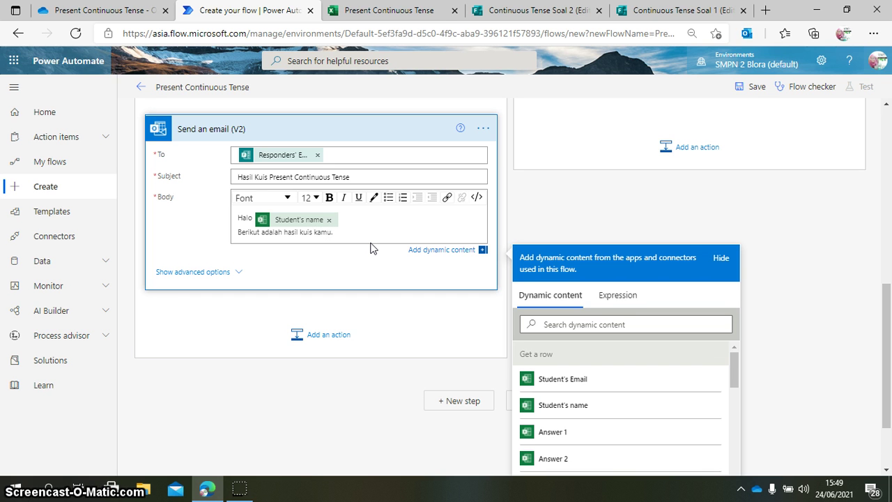
Add a body line reading "Continuous Tense 1" followed by the dynamic value Score 1 from Get a row.
key("Return")
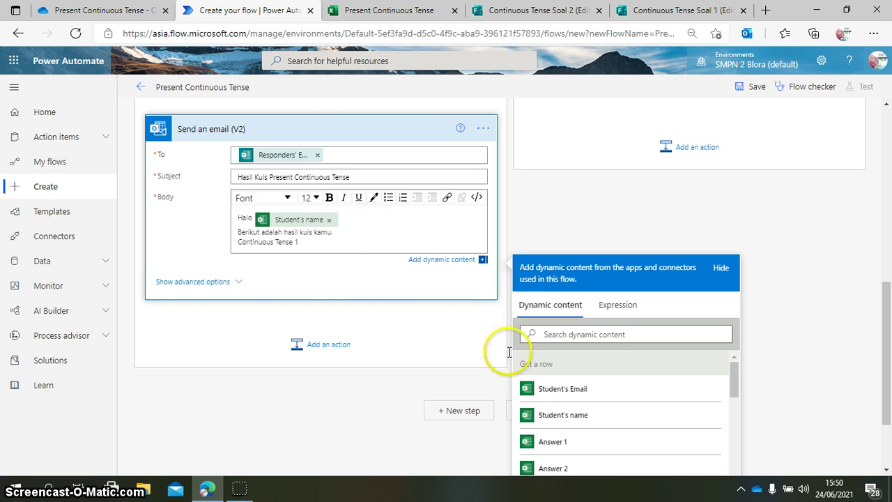
scroll(582, 394, "down", 5)
scroll(582, 394, "up", 3)
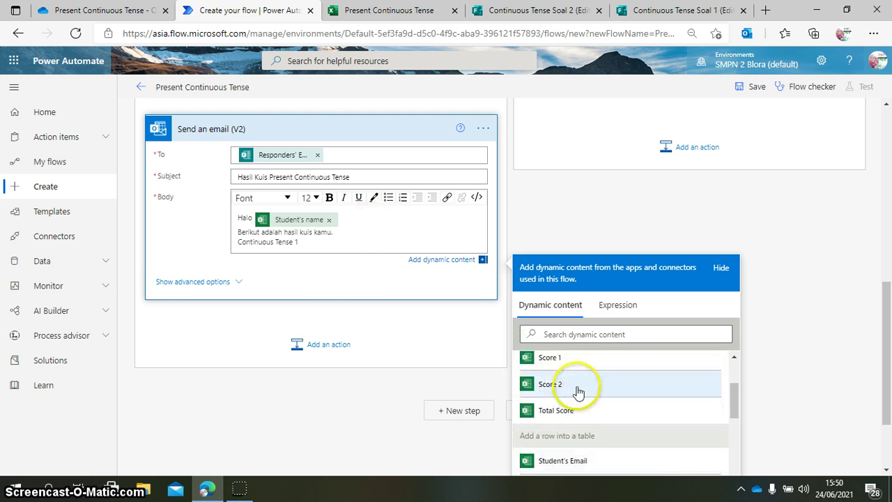
left_click(526, 382)
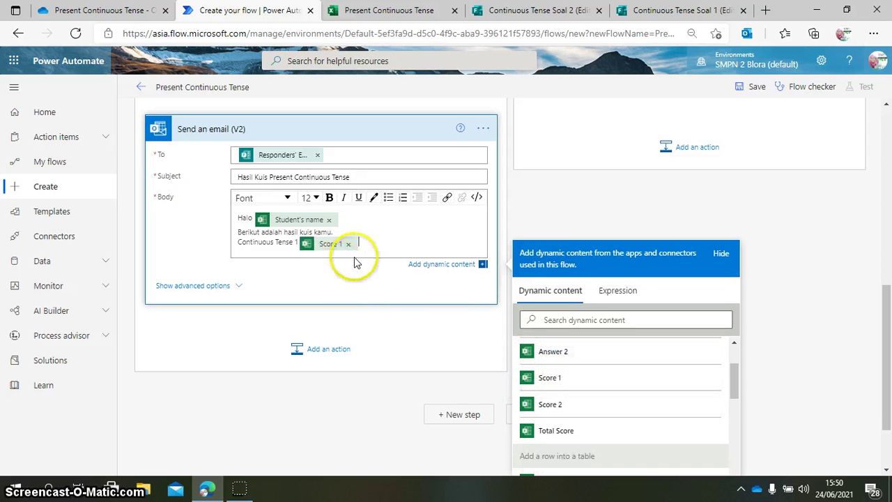
Add body lines "Continuous Tense 2" with Score 2 and "Total nilai" with Total Score, both from Get a row.
key("Return")
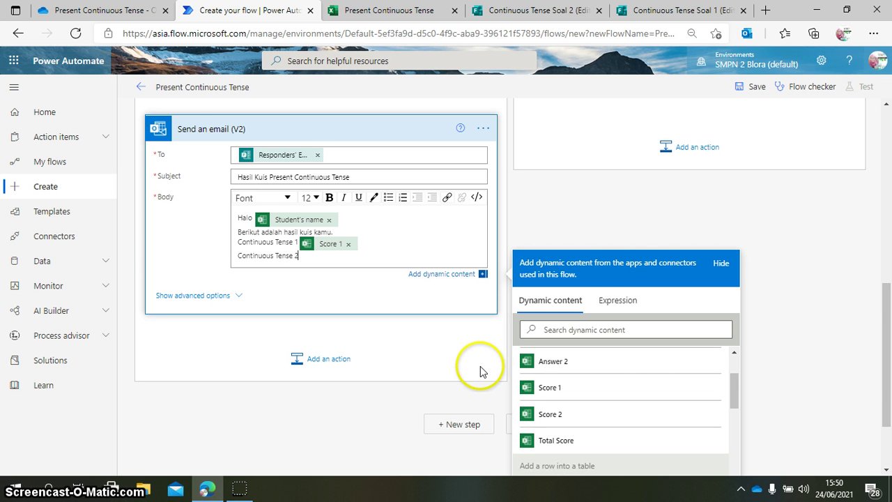
scroll(652, 305, "down", 2)
scroll(663, 332, "up", 1)
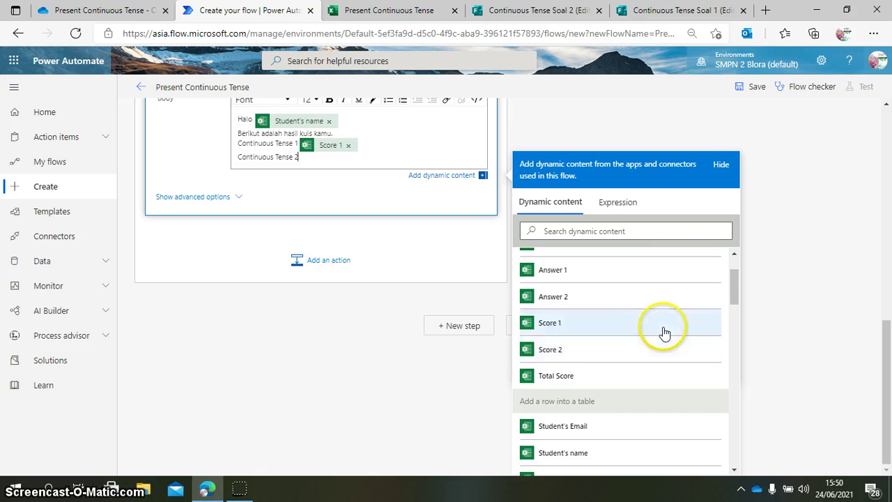
left_click(572, 351)
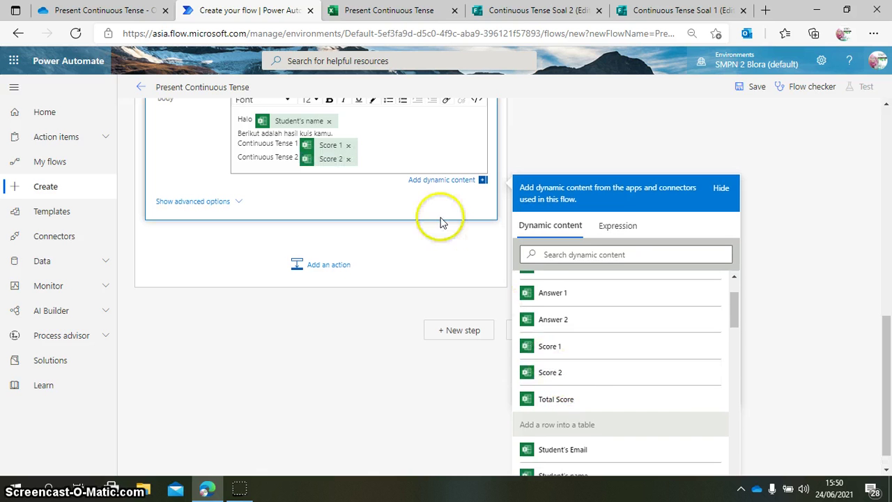
key("Return")
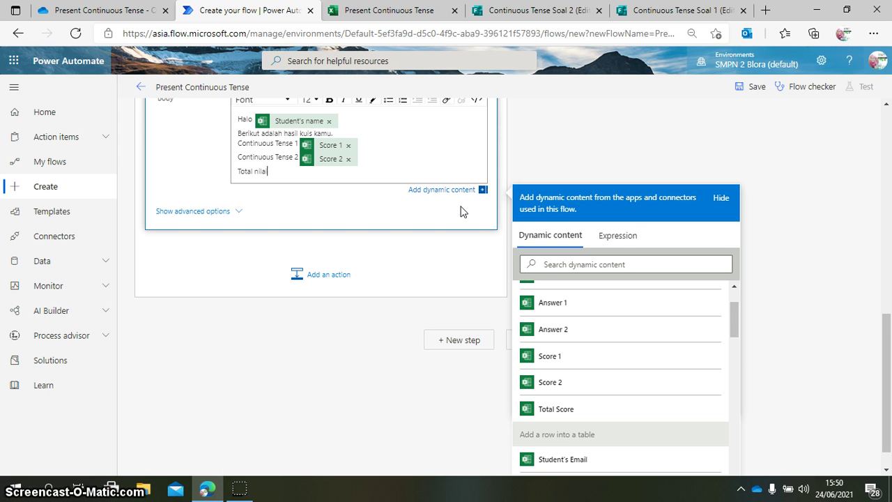
left_click(564, 416)
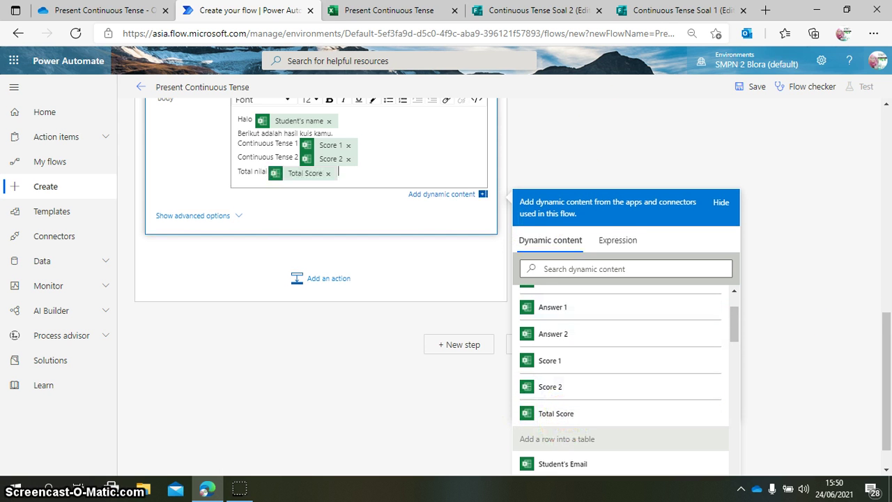
End the email body with a blank line, "Terima kasih", "Your teacher," and the teacher's name beneath it.
key("Return")
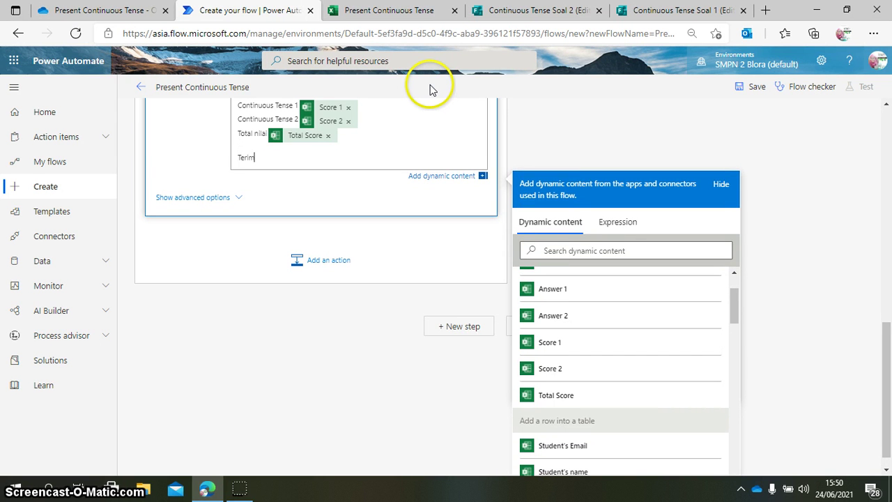
key("Return")
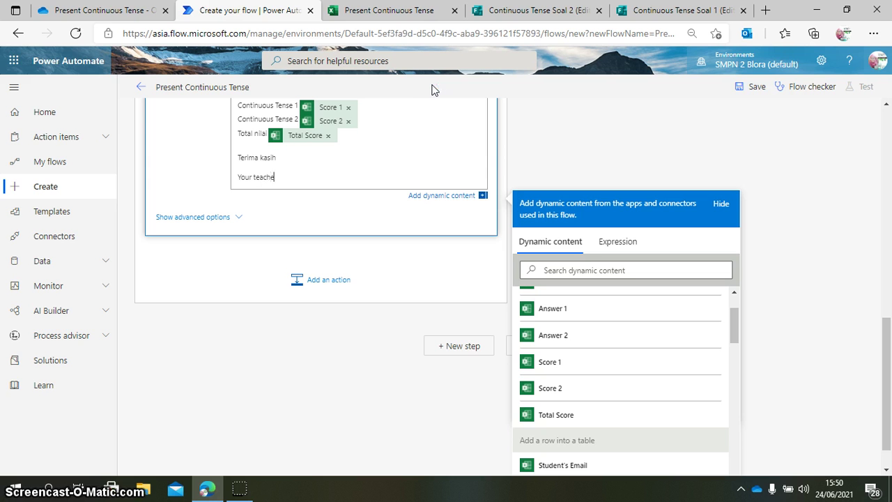
type("Your teacher,")
key("Return")
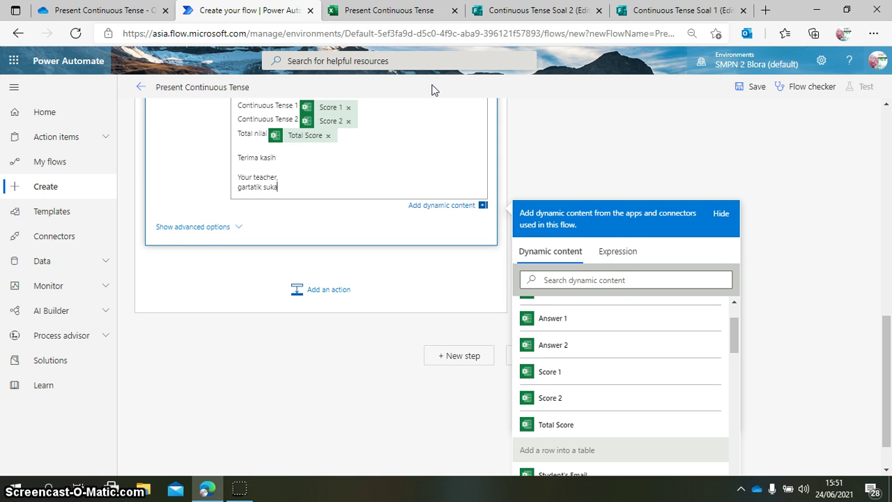
scroll(619, 210, "down", 1)
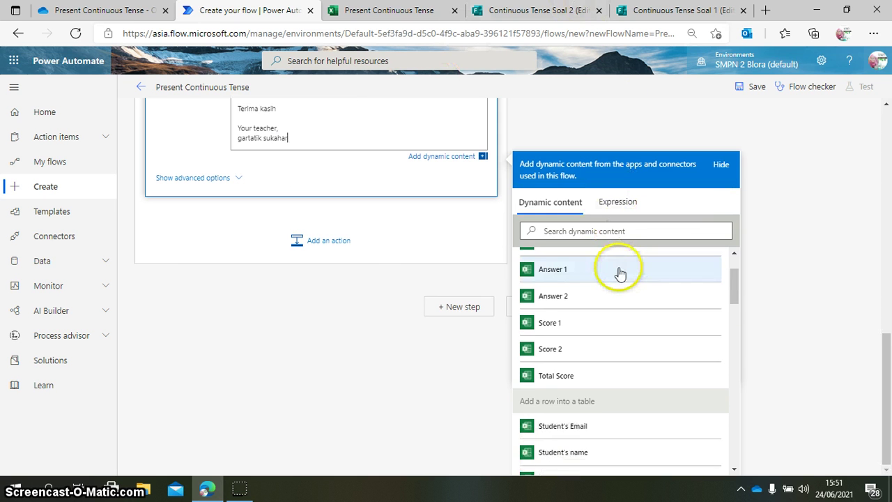
Save the Present Continuous Tense flow and start a test of it with the Manually option.
scroll(620, 314, "down", 5)
scroll(375, 234, "up", 3)
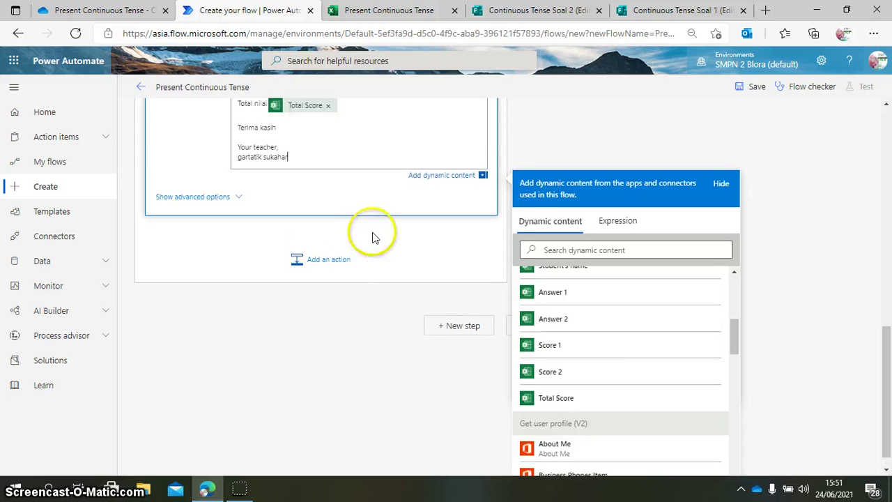
scroll(372, 237, "down", 1)
scroll(372, 237, "down", 2)
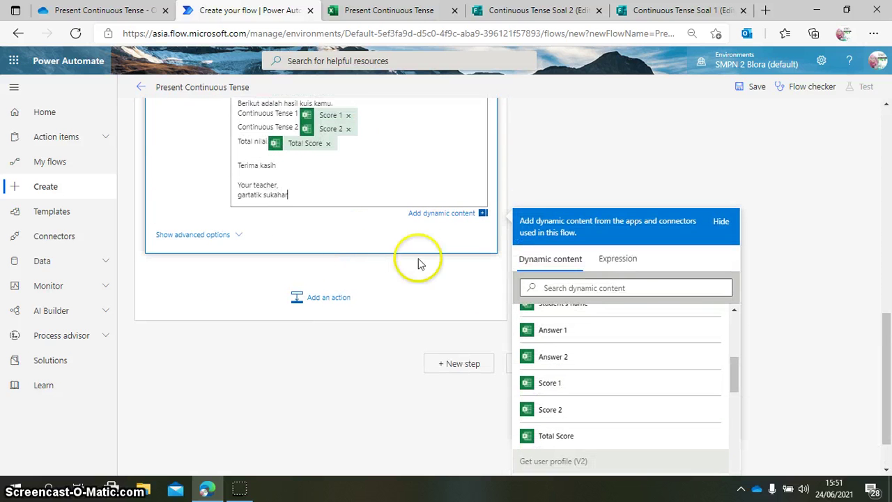
scroll(620, 210, "down", 1)
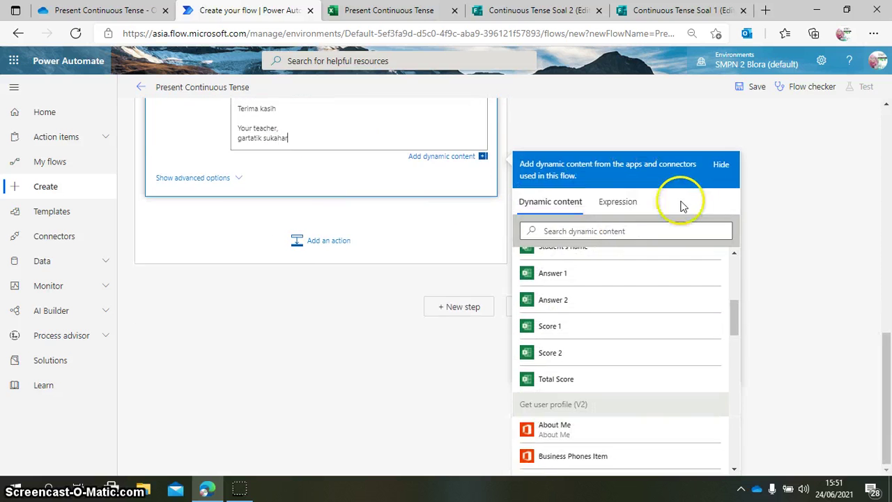
left_click(753, 92)
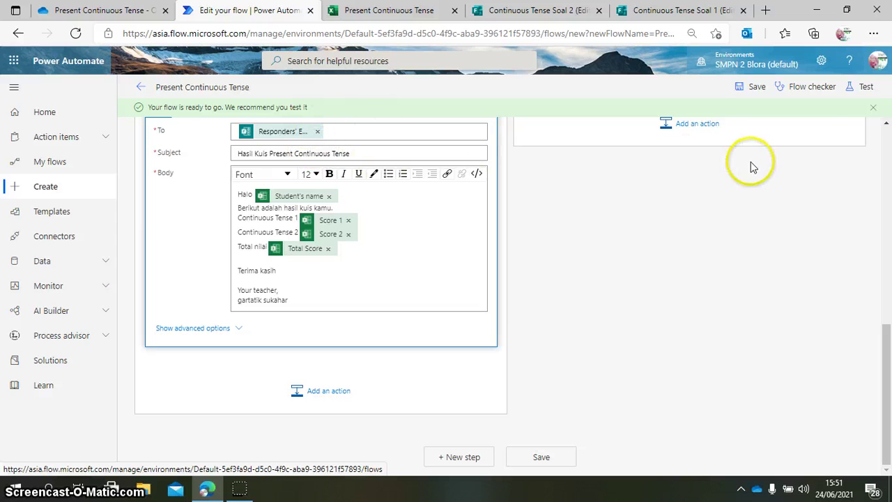
left_click(865, 89)
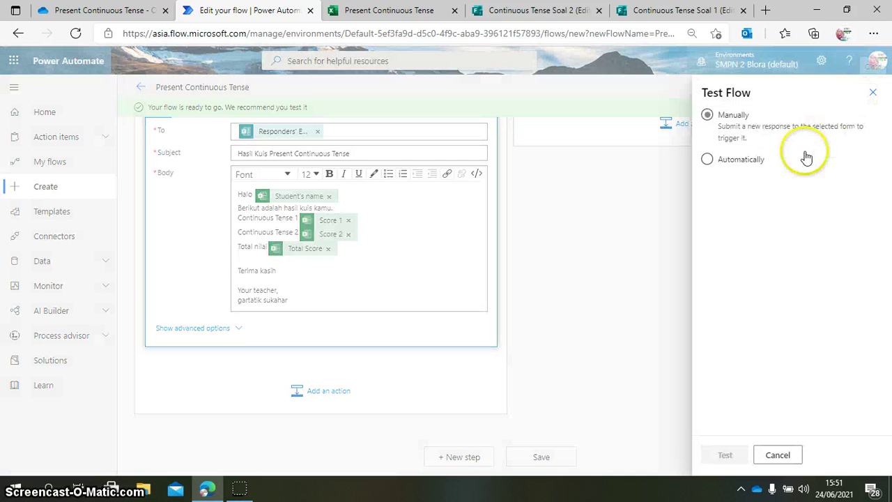
left_click(732, 130)
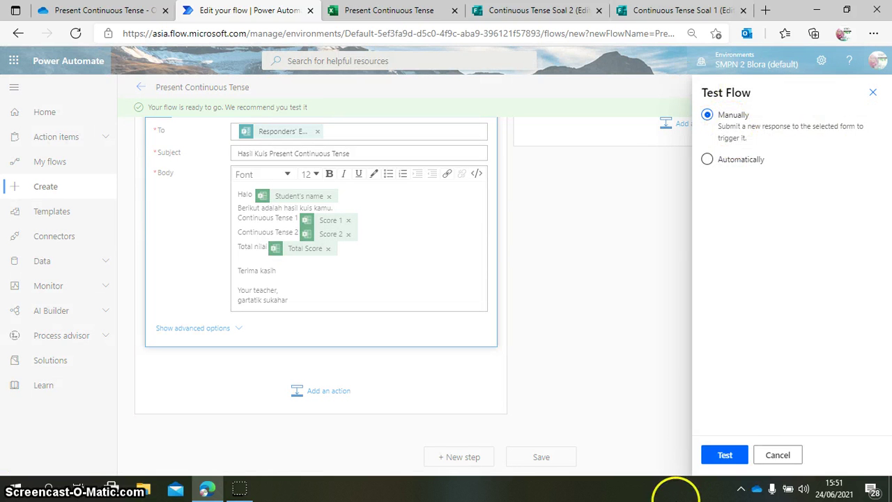
left_click(723, 458)
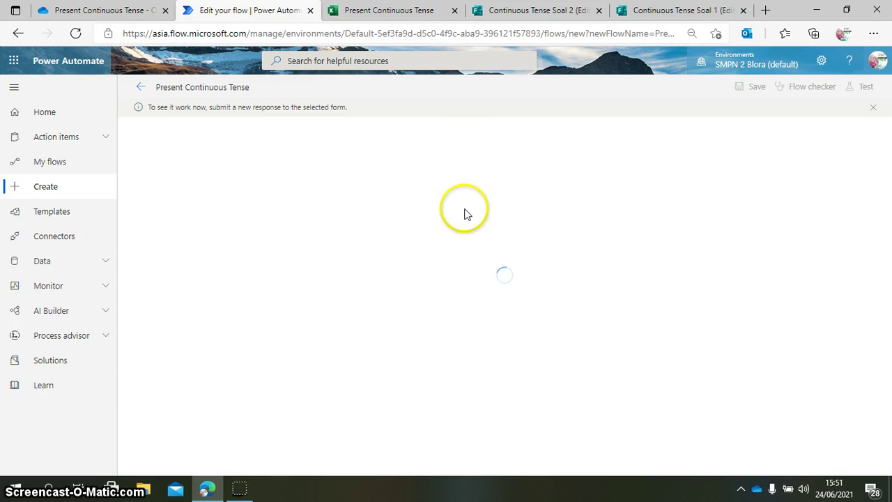
Preview the form Continuous Tense Soal 1, answer its question with "are watching" and submit the response.
left_click(666, 15)
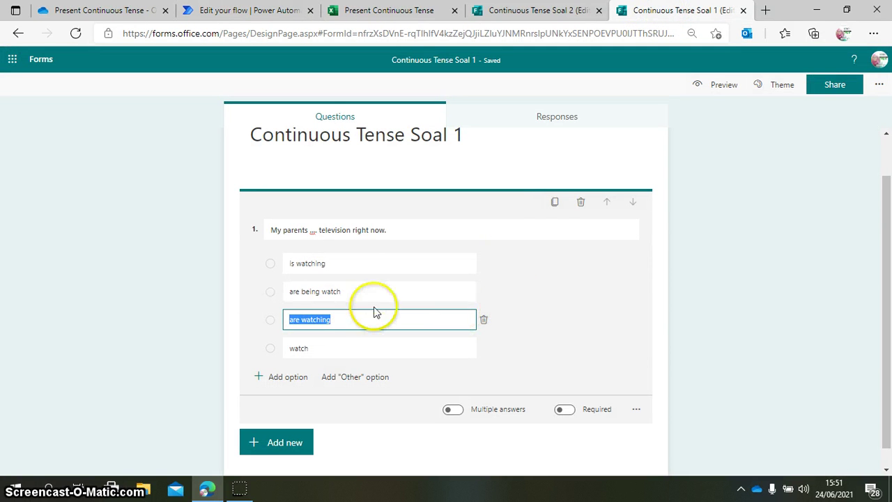
left_click(700, 92)
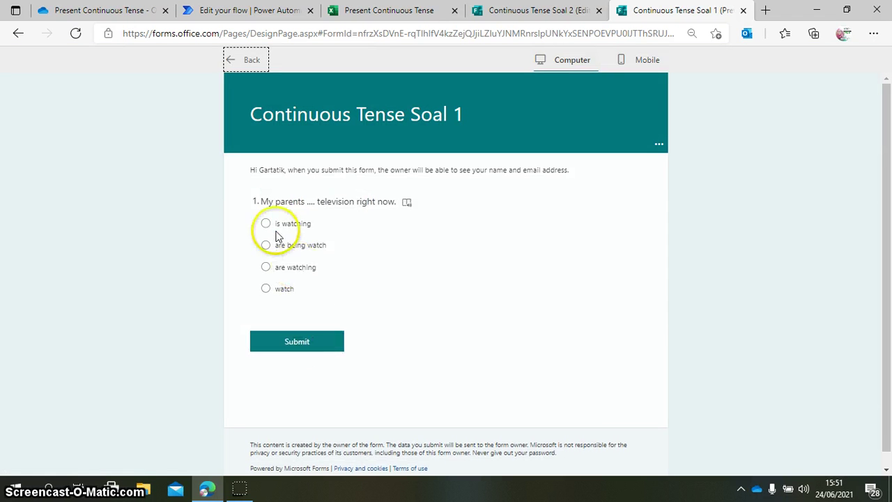
left_click(267, 268)
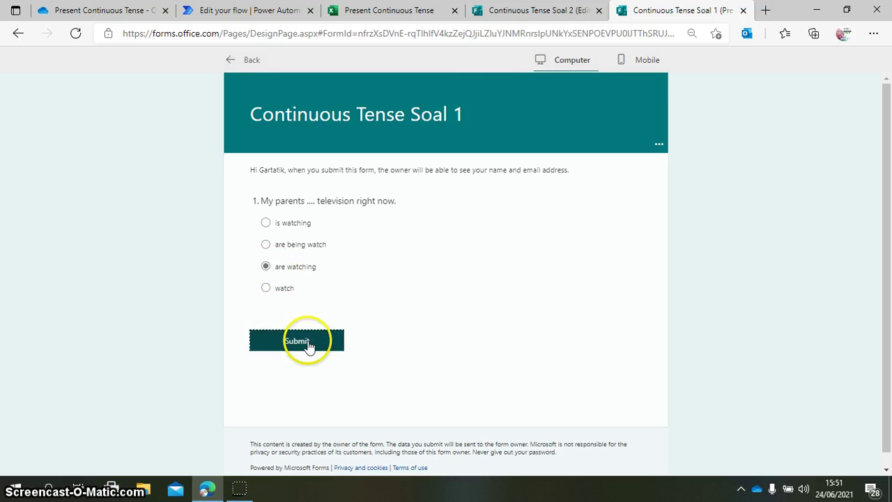
left_click(307, 341)
Preview the form Continuous Tense Soal 2, answer its question with "writing" and submit the response.
left_click(537, 12)
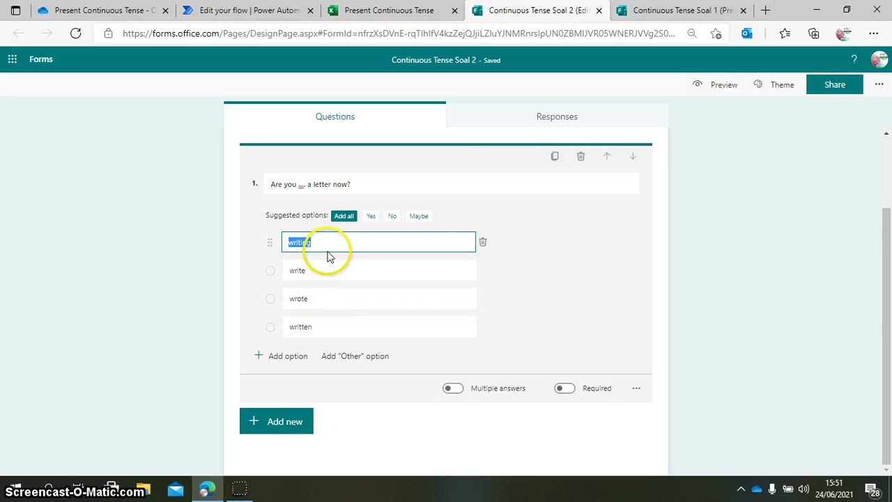
left_click(711, 87)
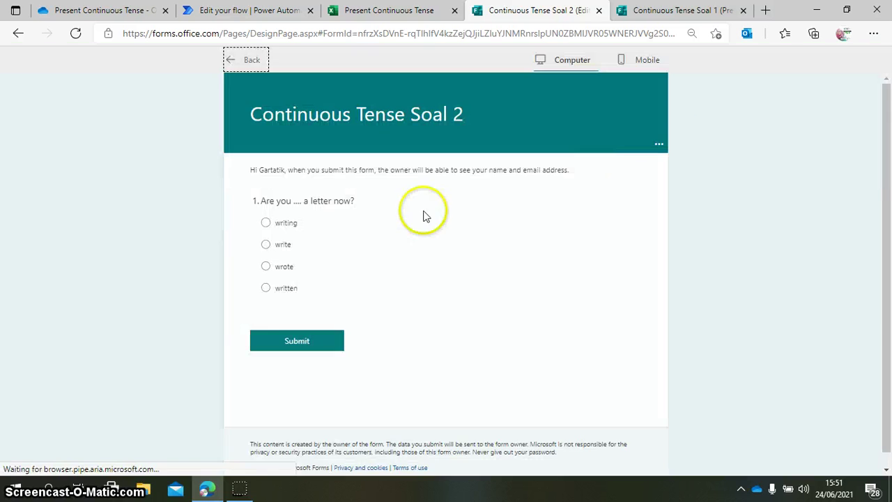
left_click(265, 223)
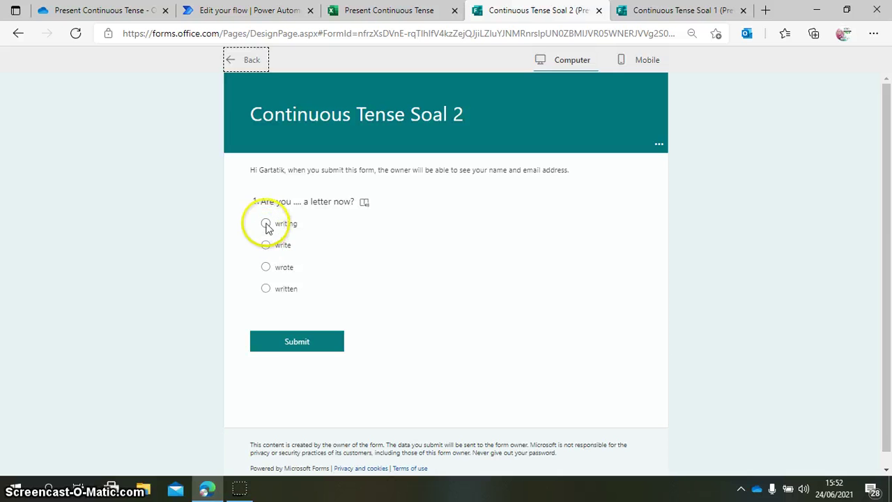
left_click(295, 341)
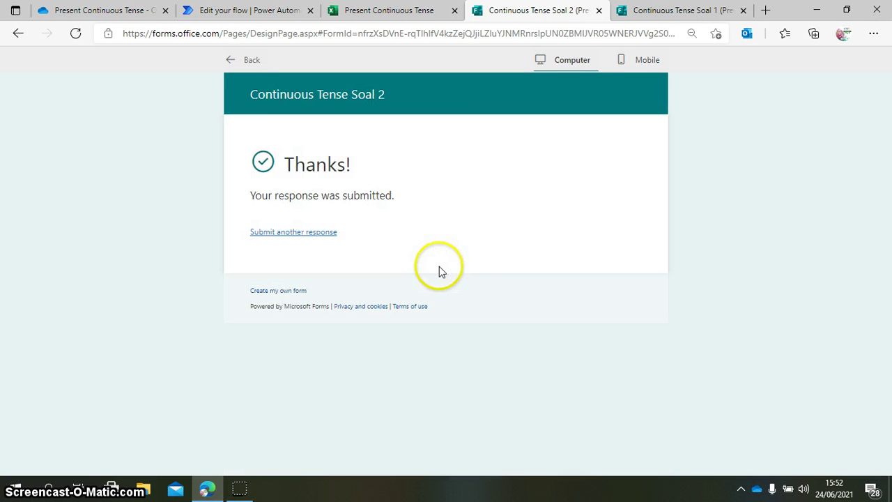
Return to the flow's test run and check the status of every action from the trigger down to Condition.
left_click(225, 15)
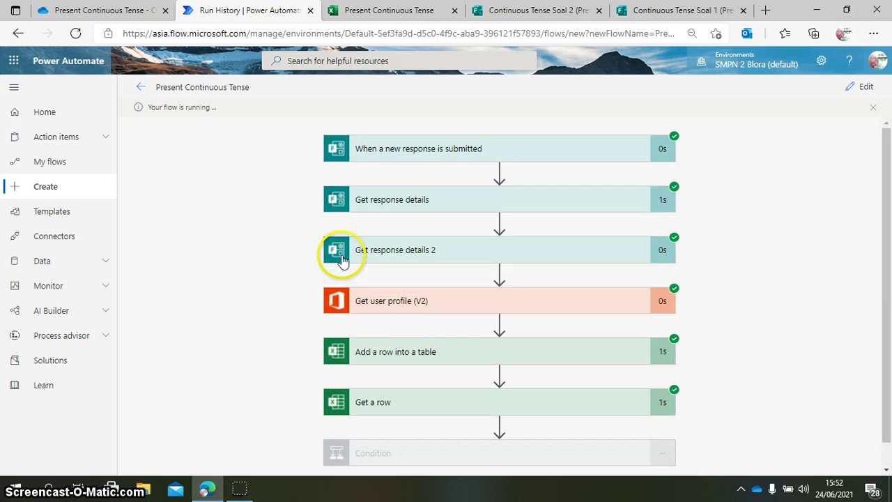
scroll(676, 296, "down", 1)
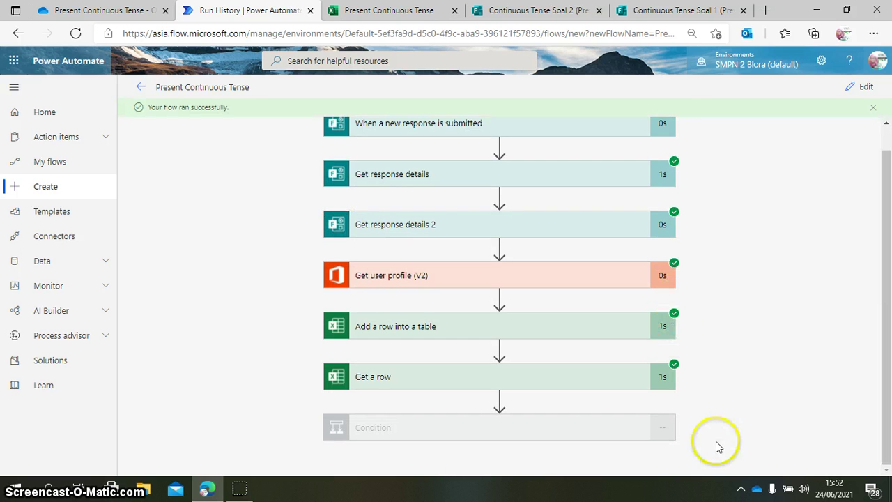
scroll(685, 286, "up", 1)
scroll(685, 285, "down", 1)
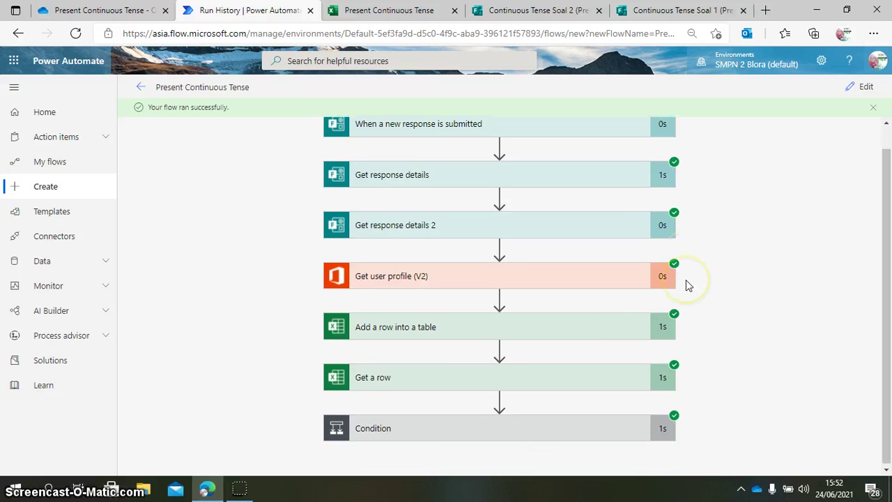
scroll(767, 243, "up", 1)
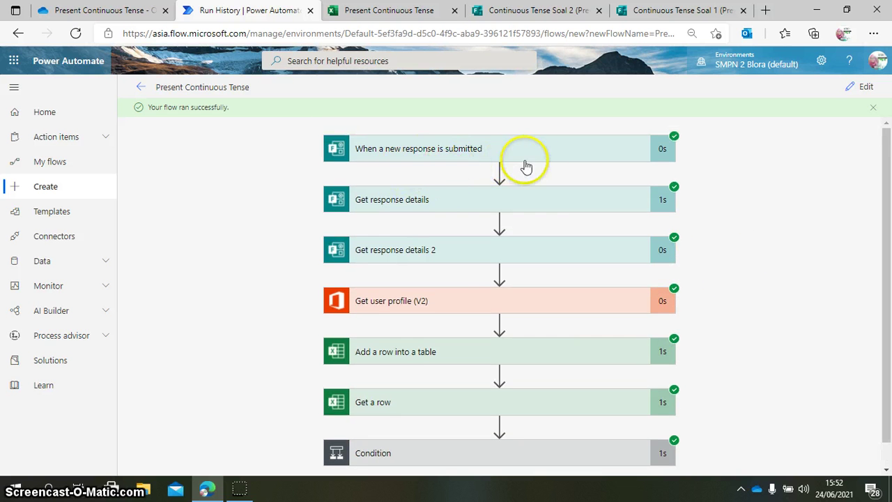
scroll(761, 291, "down", 1)
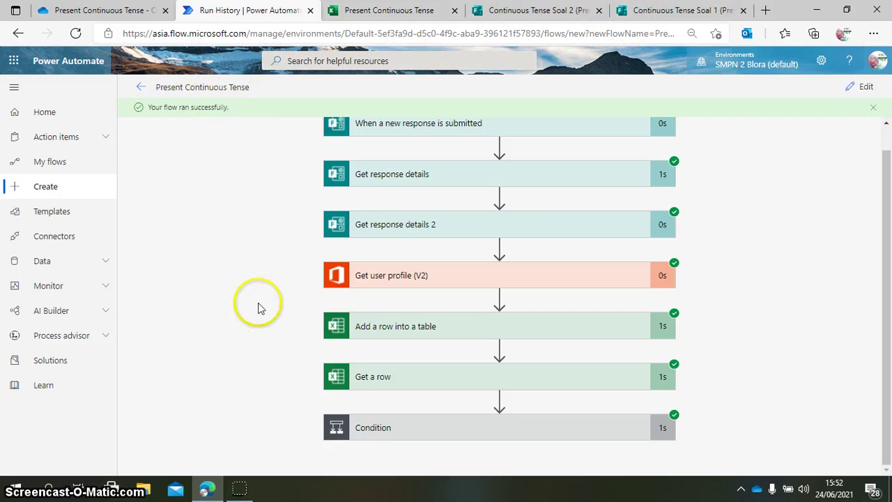
scroll(255, 283, "up", 1)
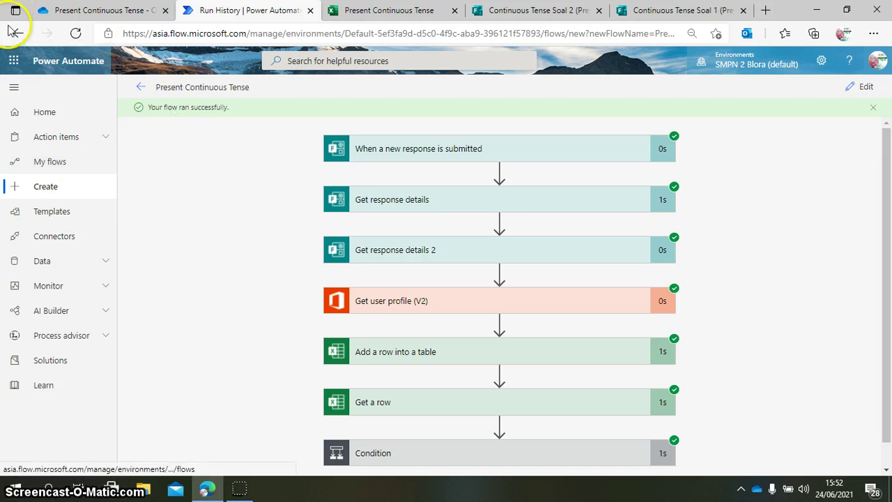
Switch to Outlook and open the newest "Hasil Kuis Present Continuous Tense" email in the inbox to read the scores.
left_click(15, 61)
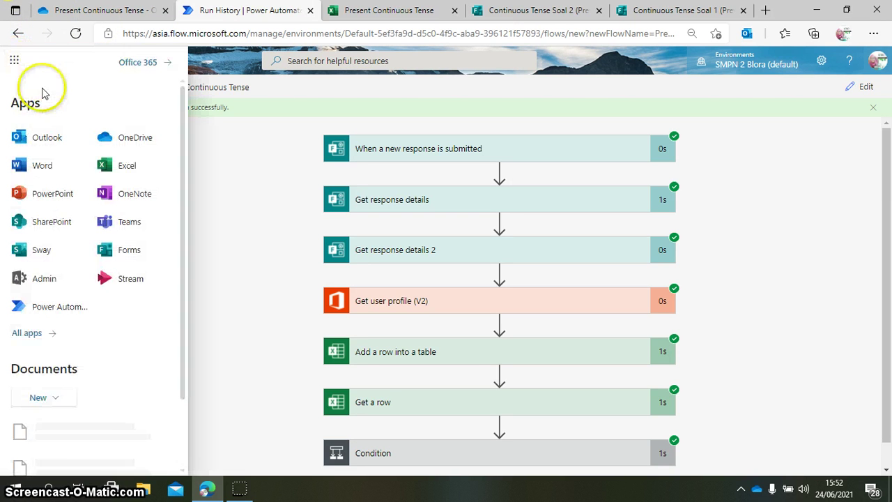
left_click(52, 139)
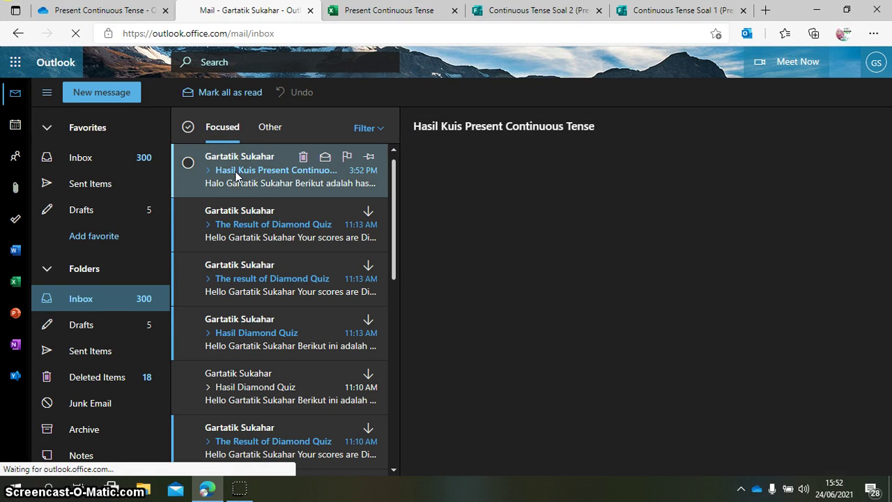
left_click(232, 173)
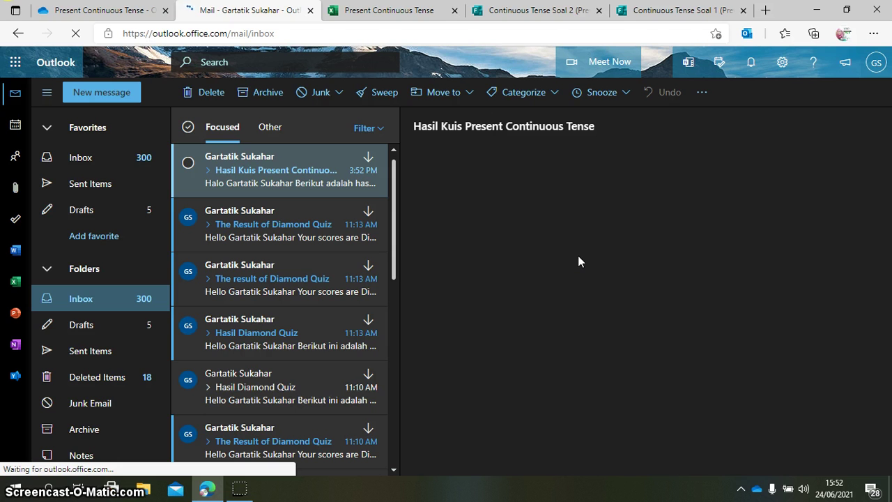
left_click(575, 293)
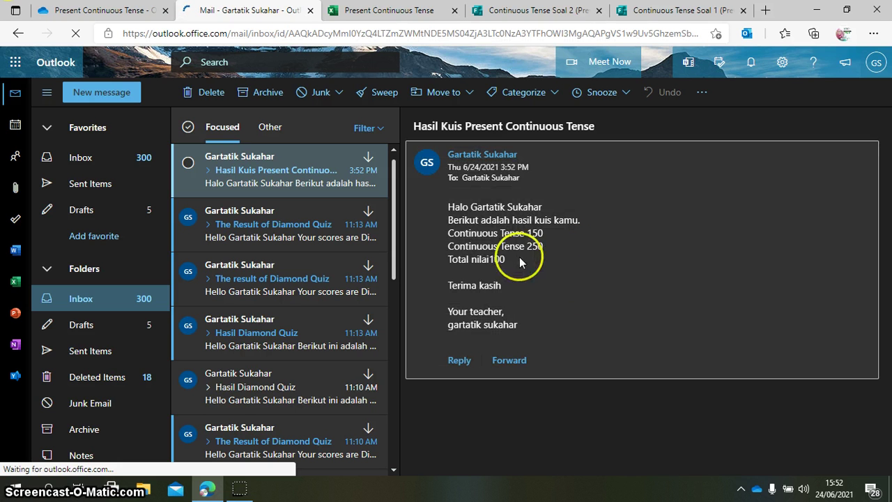